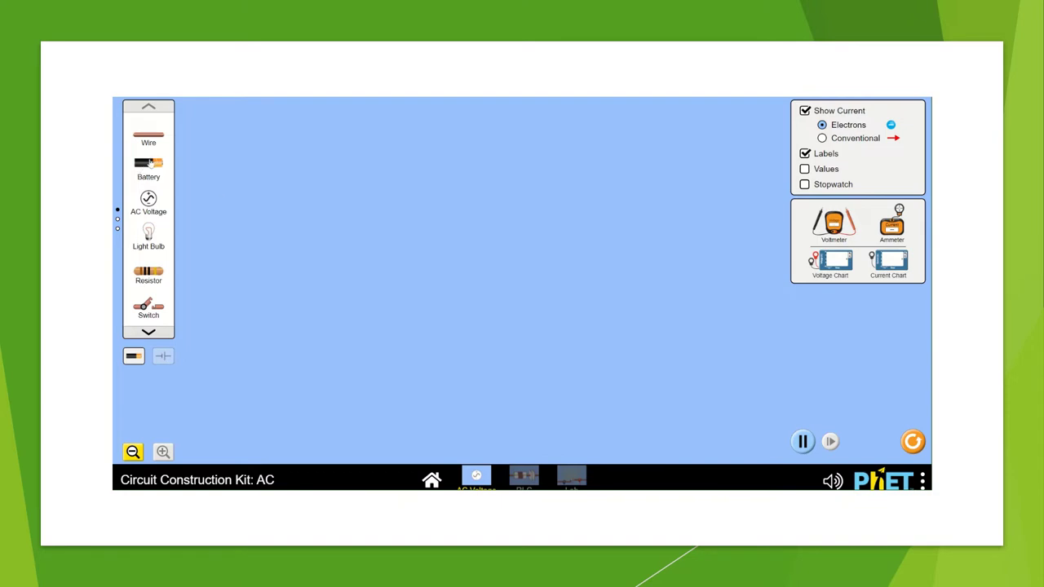
Place two batteries in series with a wire running from each battery end.
left_click_drag(150, 164, 316, 169)
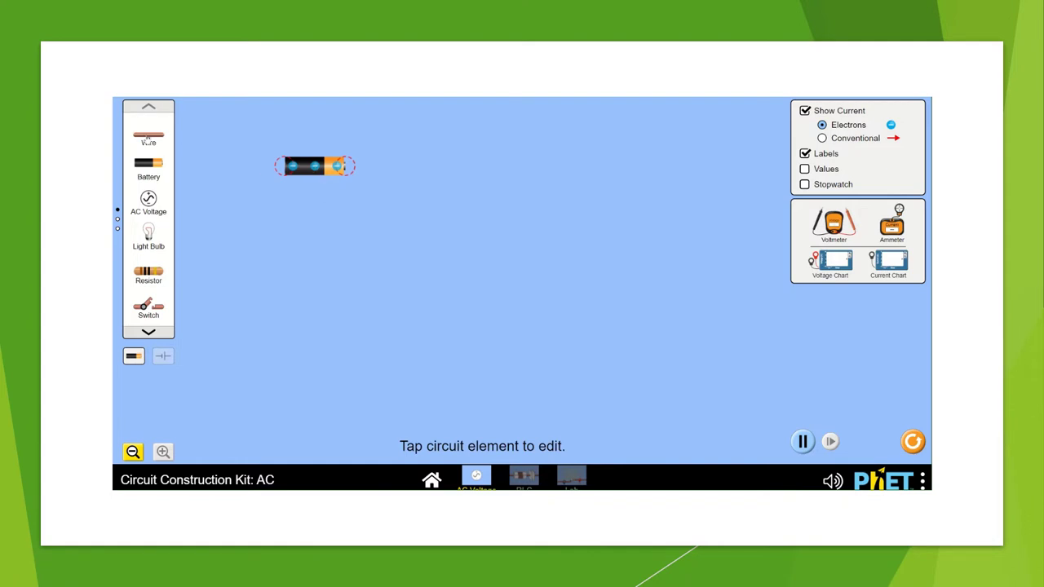
left_click_drag(150, 164, 250, 166)
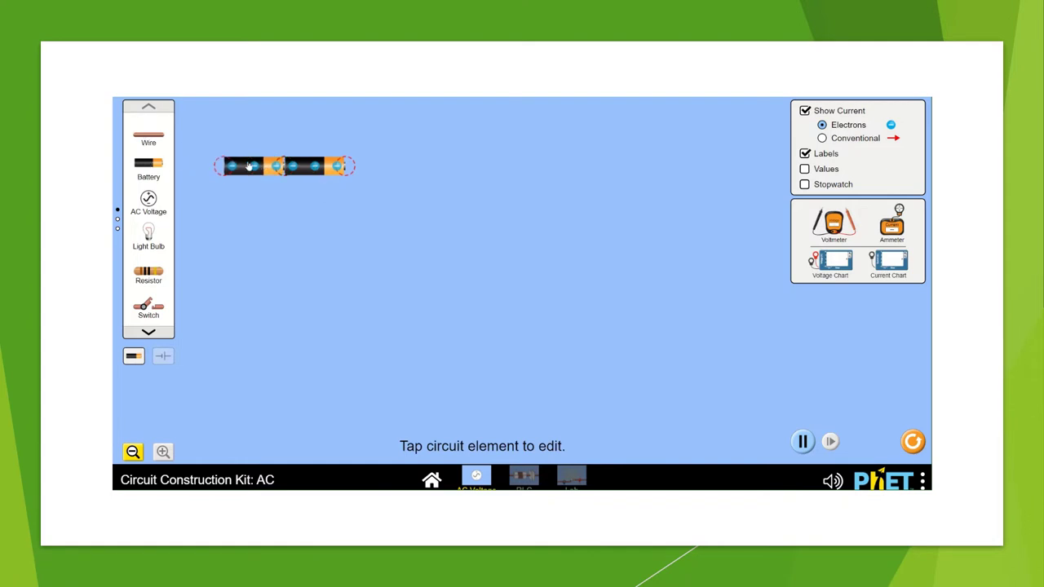
left_click_drag(152, 140, 219, 270)
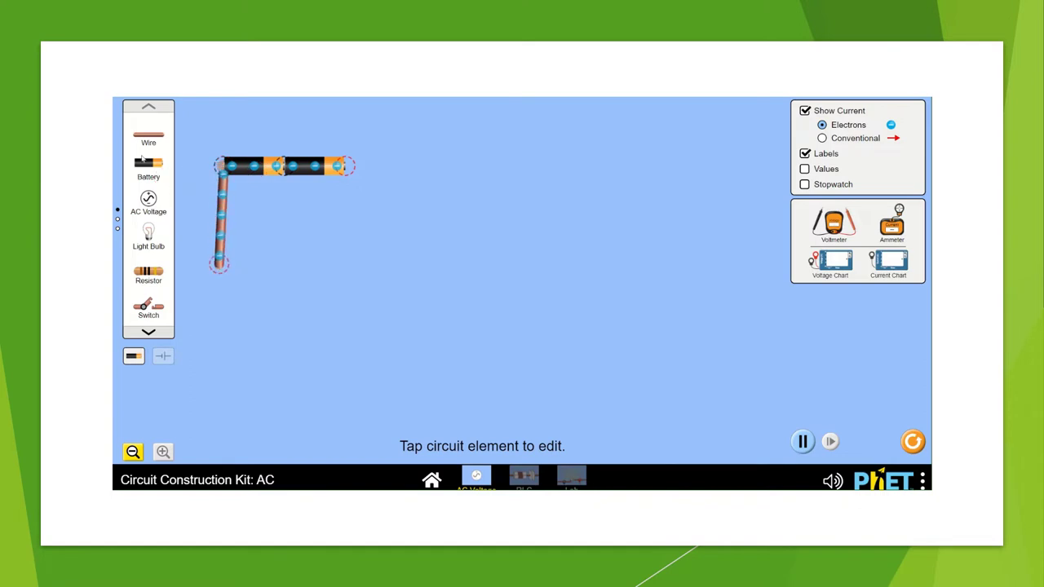
left_click_drag(151, 144, 336, 259)
Add a light bulb and join both wires to it, closing the loop so it glows.
left_click_drag(148, 243, 283, 246)
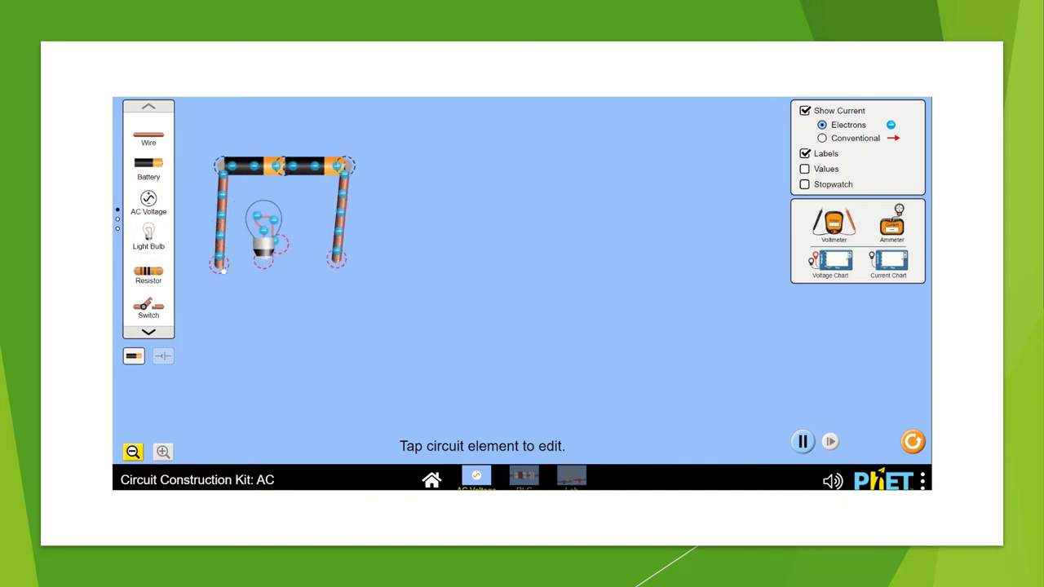
left_click_drag(220, 262, 259, 261)
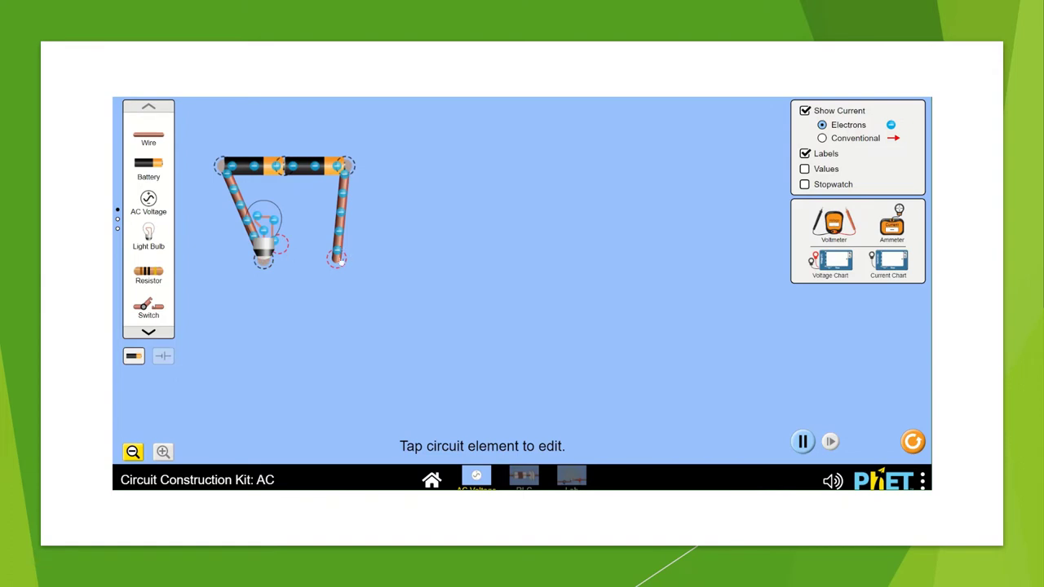
left_click_drag(336, 259, 289, 252)
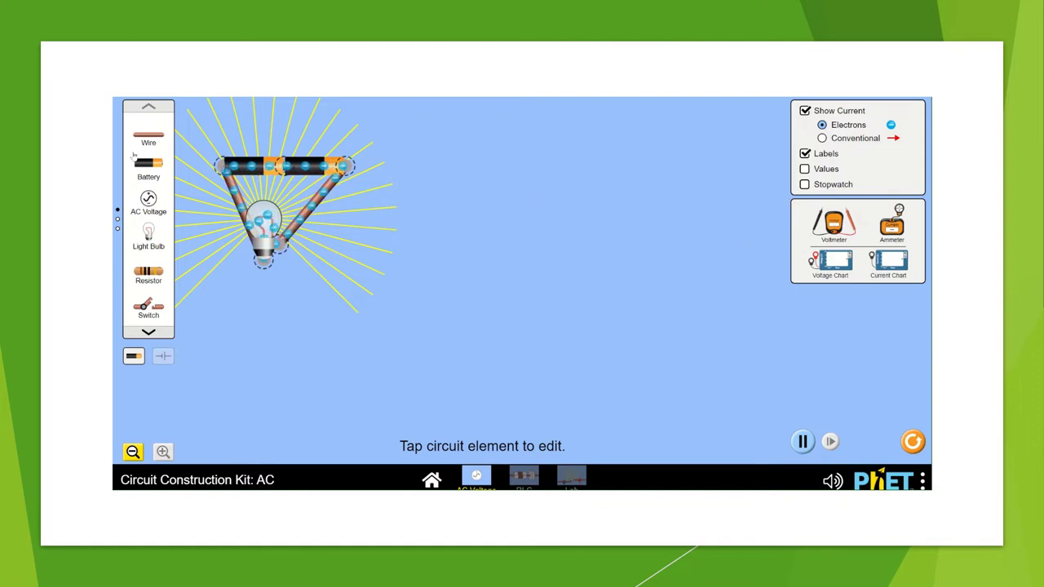
Lay out a top wire, a light bulb and a left wire on the right, joining the bulb to the wire.
left_click_drag(148, 135, 699, 162)
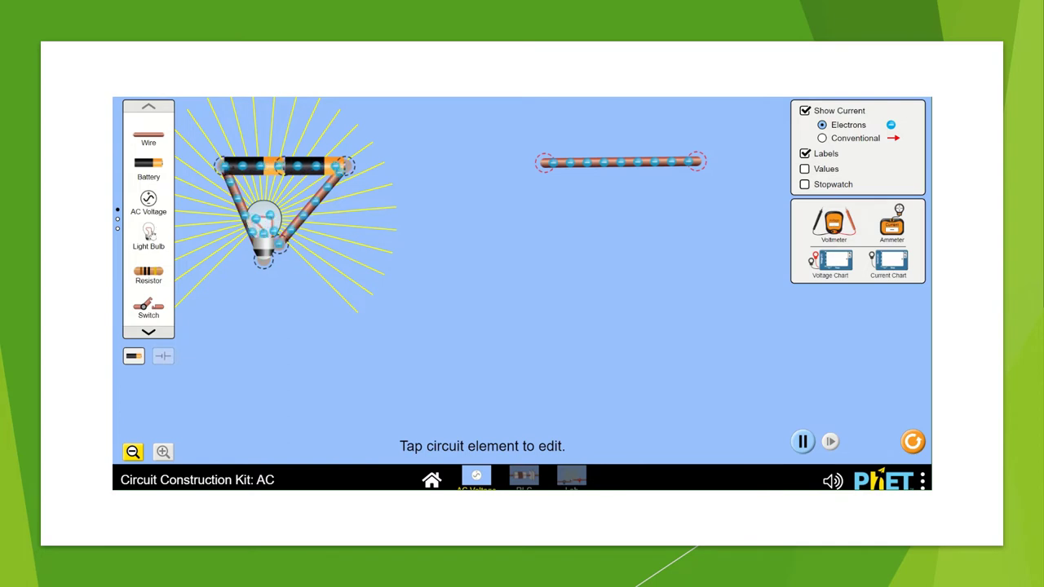
left_click_drag(148, 233, 658, 259)
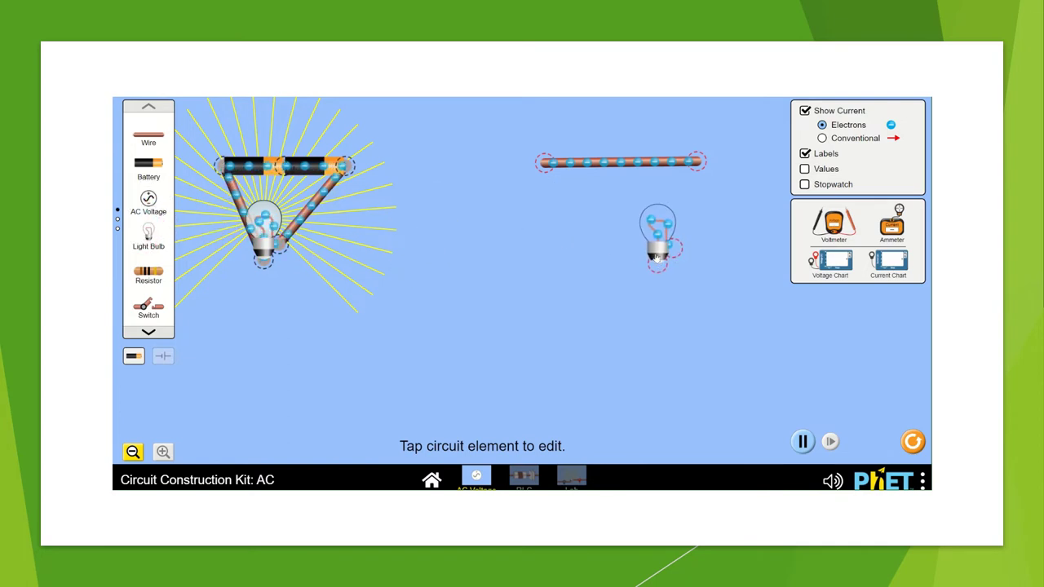
left_click(657, 257)
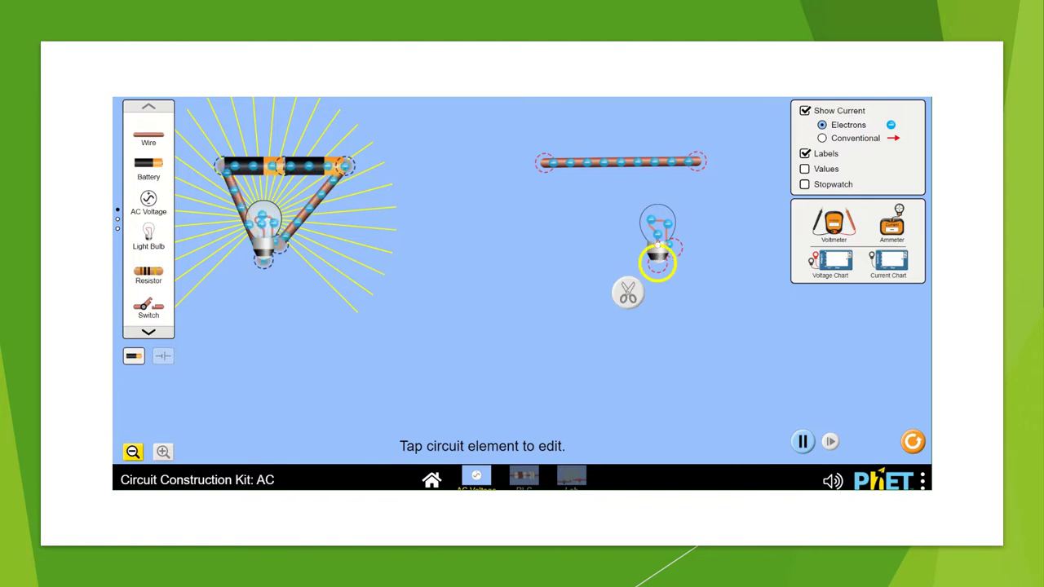
left_click(659, 247)
left_click_drag(658, 247, 610, 269)
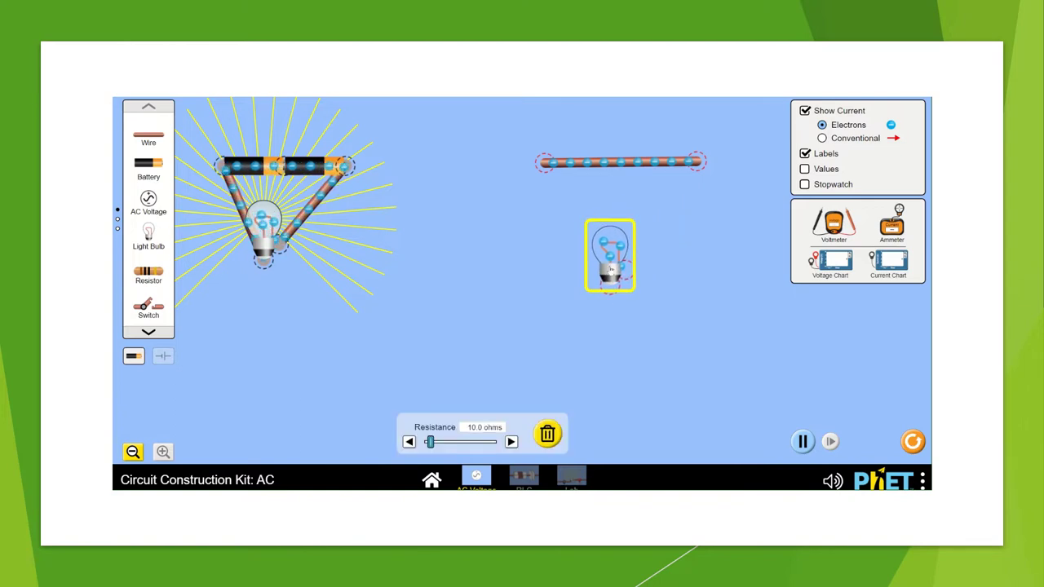
left_click(610, 269)
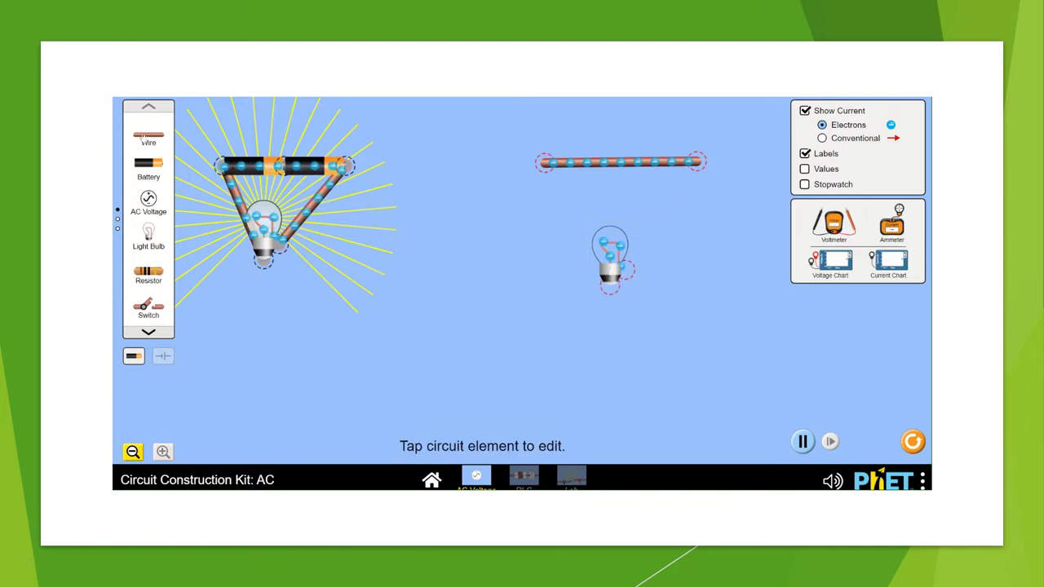
left_click_drag(148, 138, 547, 282)
left_click_drag(613, 268, 551, 263)
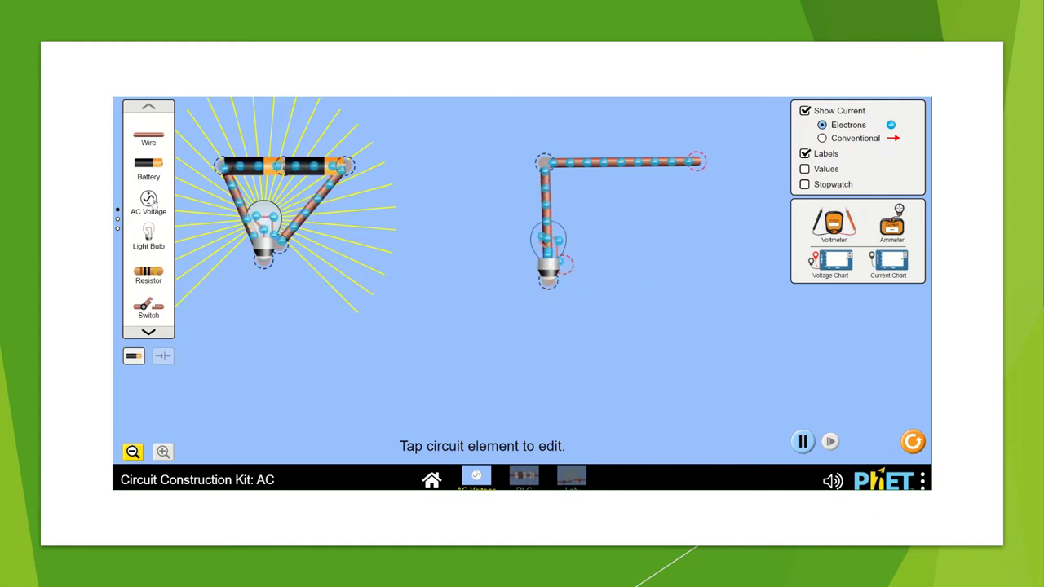
Add an AC voltage source at the right with two wires closing the rectangular loop.
left_click_drag(148, 201, 711, 203)
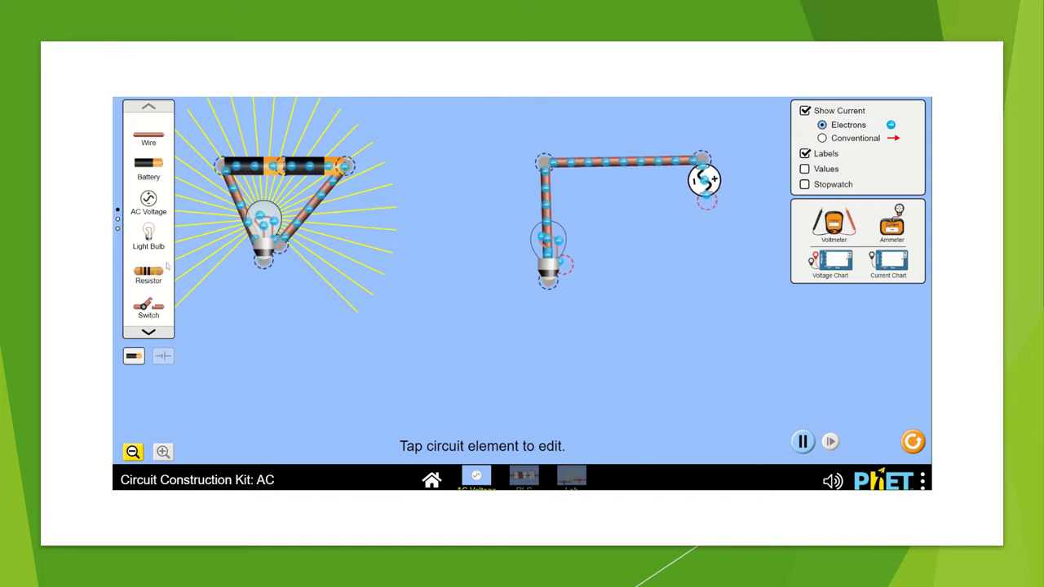
left_click_drag(148, 137, 714, 266)
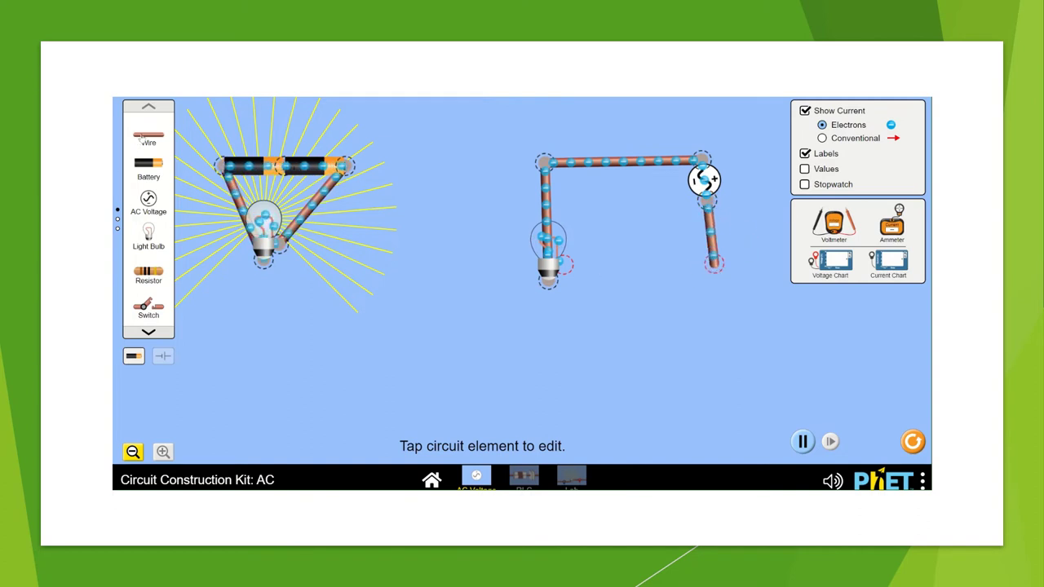
left_click_drag(137, 142, 714, 264)
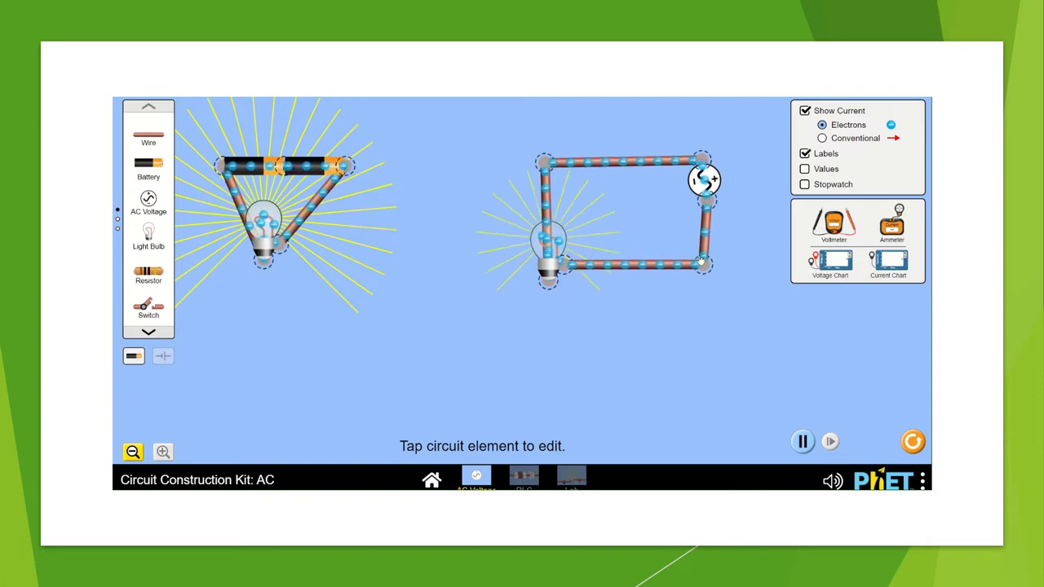
Raise the batteries' voltage to 21.0 V.
left_click(237, 168)
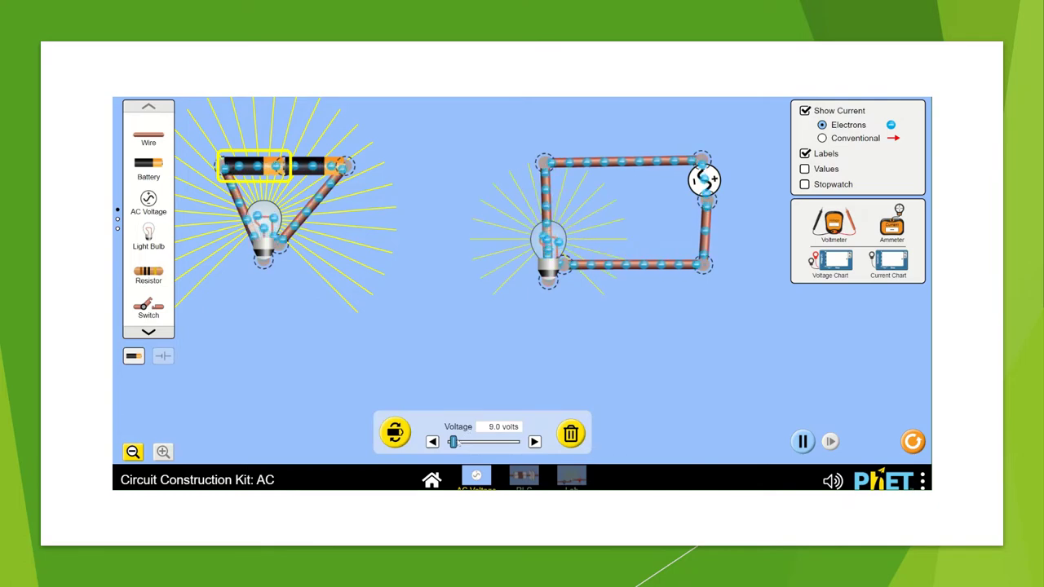
left_click_drag(453, 441, 472, 444)
left_click(683, 357)
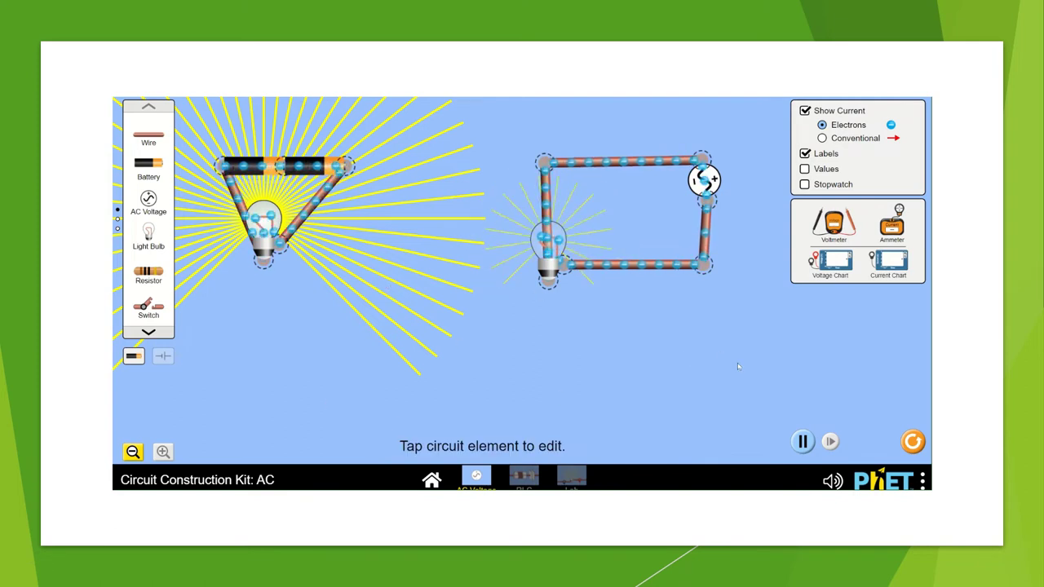
Set the AC source to 1.26 Hz frequency and 46.00 V.
left_click(645, 162)
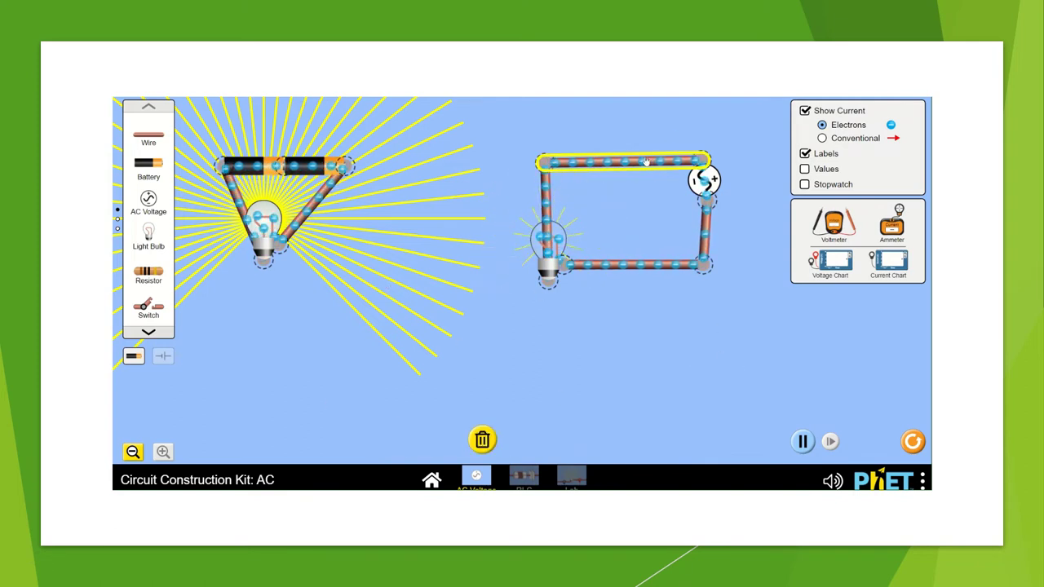
left_click(703, 179)
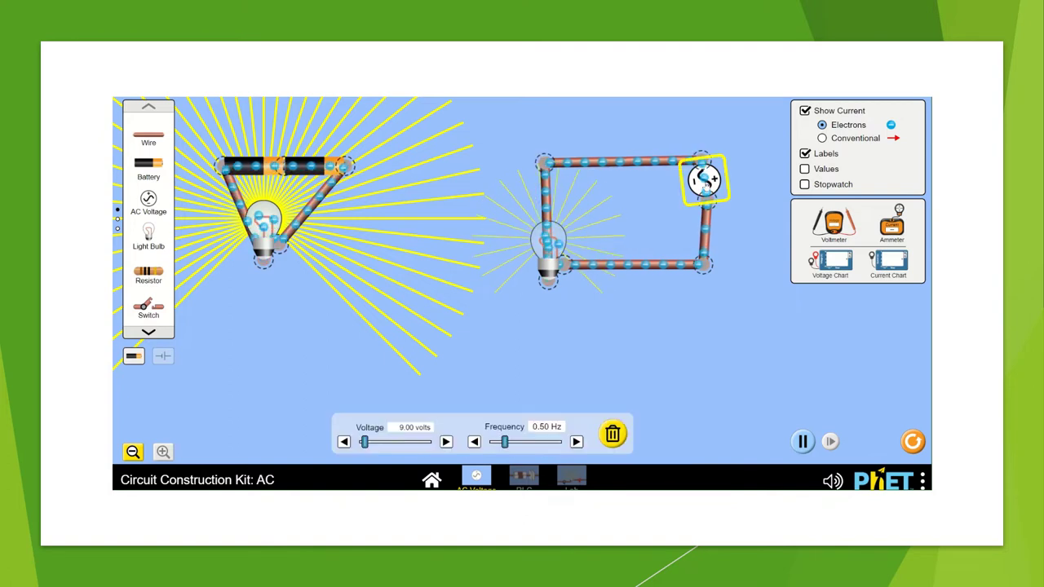
left_click_drag(504, 441, 533, 441)
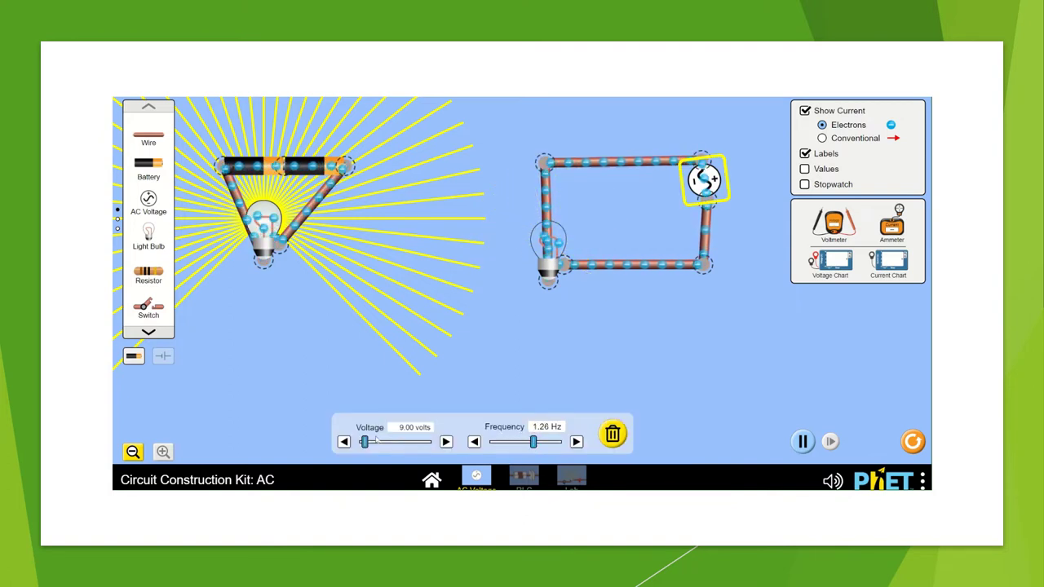
left_click_drag(365, 441, 391, 445)
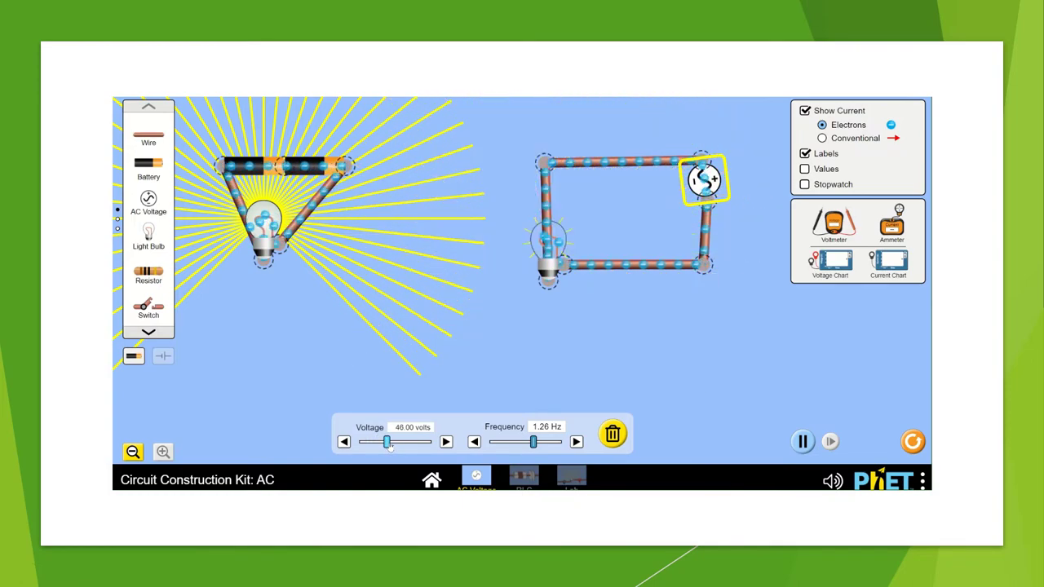
left_click(679, 390)
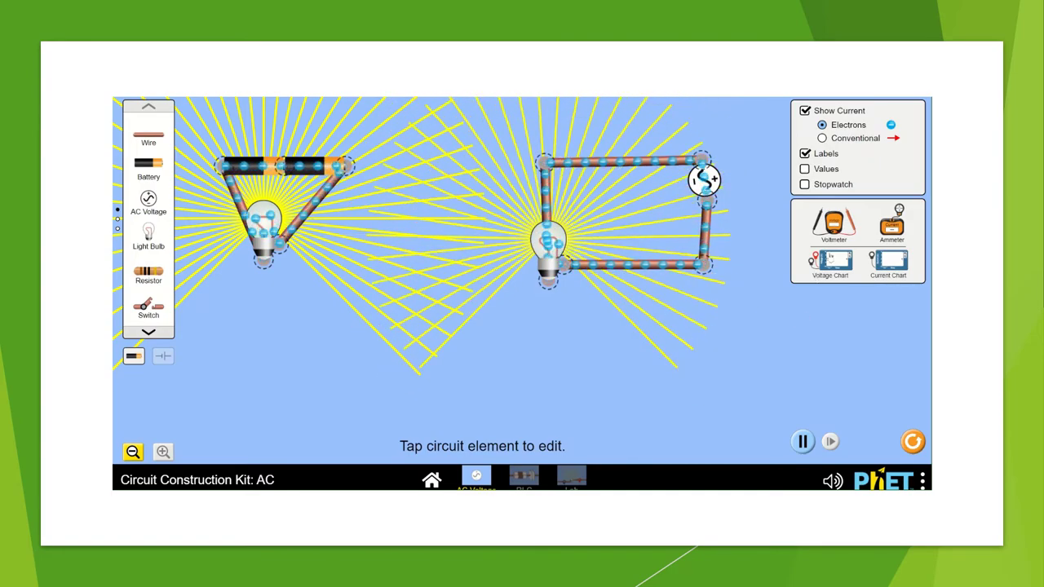
Add a voltage chart below the AC circuit with both probes on its bulb.
left_click_drag(830, 261, 674, 351)
left_click_drag(593, 319, 571, 260)
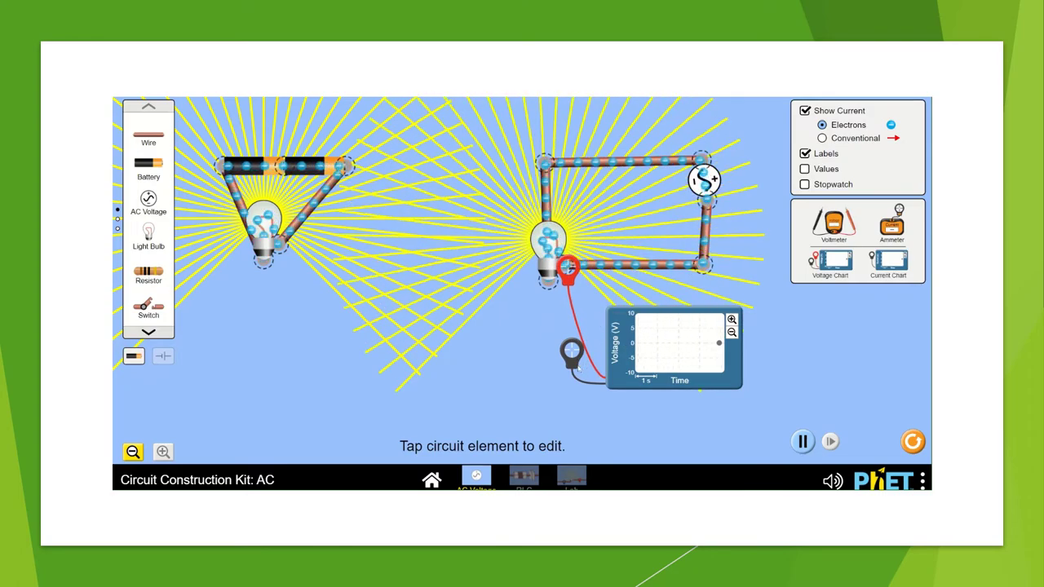
mouse_move(564, 359)
left_mouse_down()
mouse_move(540, 282)
mouse_move(541, 292)
left_mouse_up()
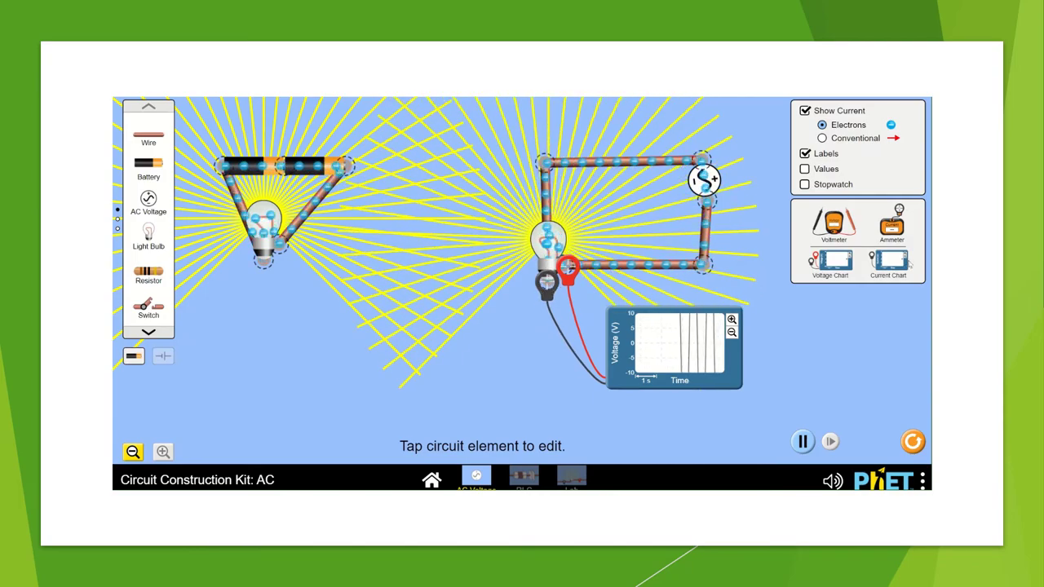
Add a current chart for the AC circuit, positioned at the top right.
mouse_move(890, 263)
left_mouse_down()
mouse_move(767, 369)
mouse_move(734, 253)
mouse_move(783, 203)
mouse_move(801, 259)
mouse_move(788, 261)
left_mouse_up()
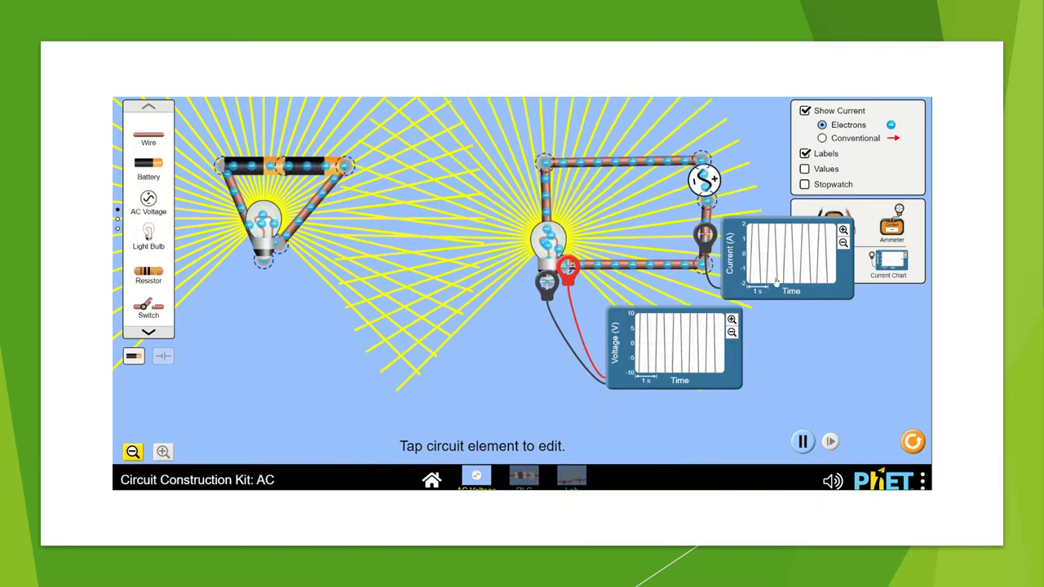
mouse_move(776, 281)
left_mouse_down()
mouse_move(666, 291)
mouse_move(451, 370)
mouse_move(782, 285)
left_mouse_up()
left_click_drag(817, 228, 772, 214)
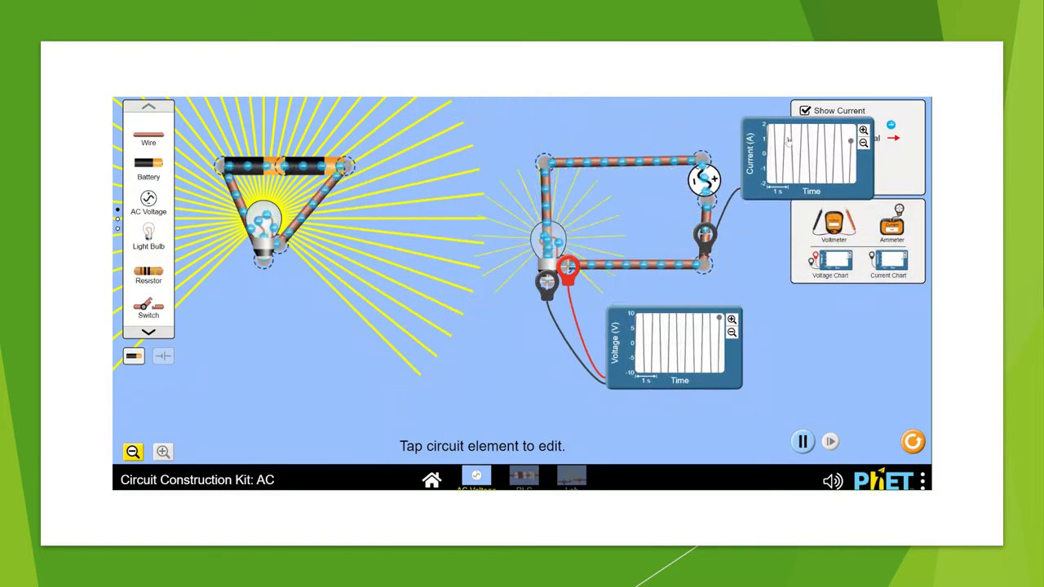
Add a second voltage chart with its probes on the left bulb's base.
left_click_drag(835, 262, 386, 311)
left_click_drag(301, 285, 280, 242)
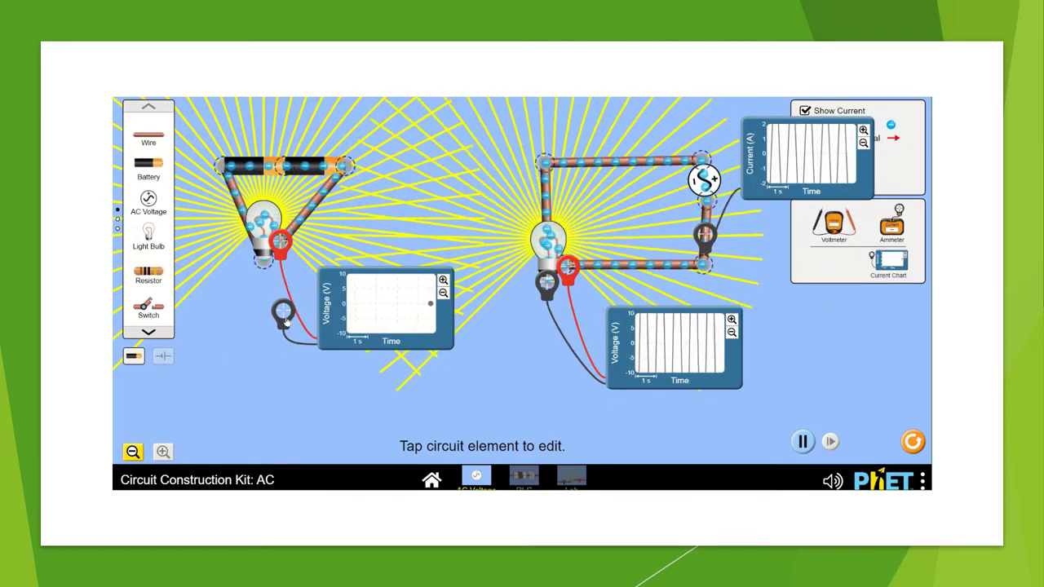
left_click_drag(286, 322, 252, 357)
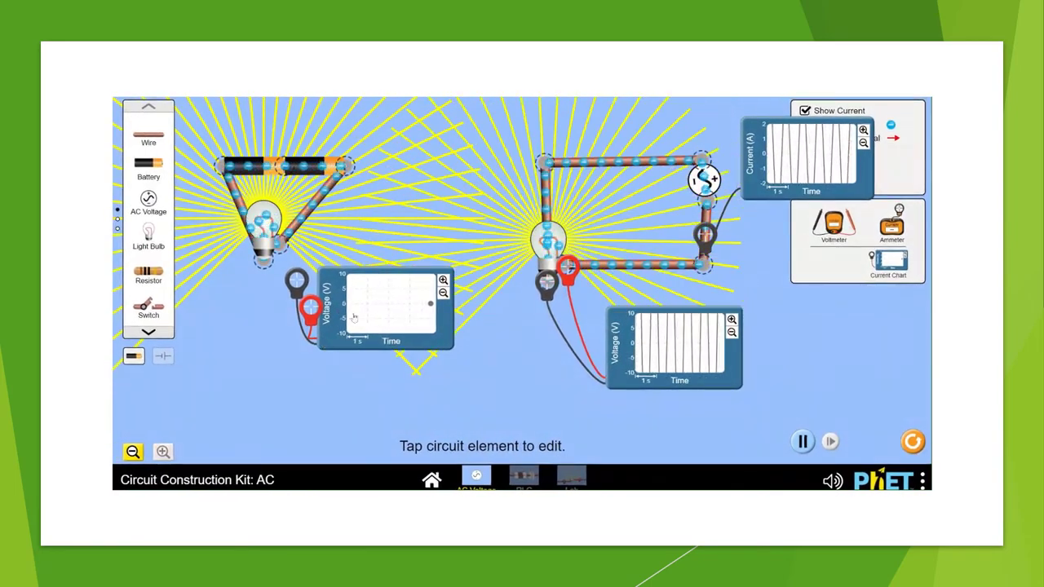
Replace the left voltage chart with a voltmeter on the left bulb and place a current chart by the AC circuit.
left_click_drag(353, 318, 809, 282)
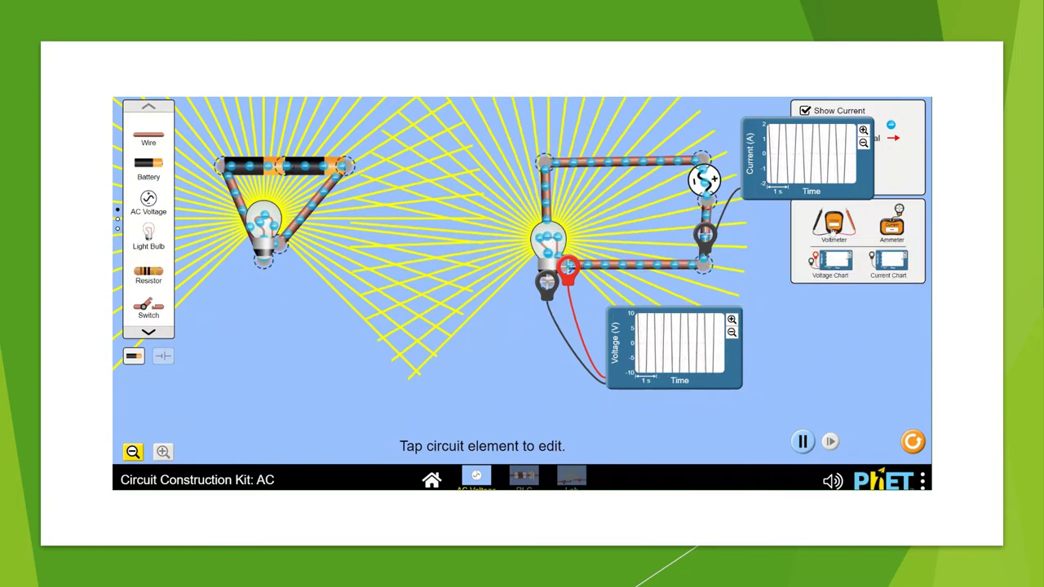
left_click_drag(833, 224, 312, 330)
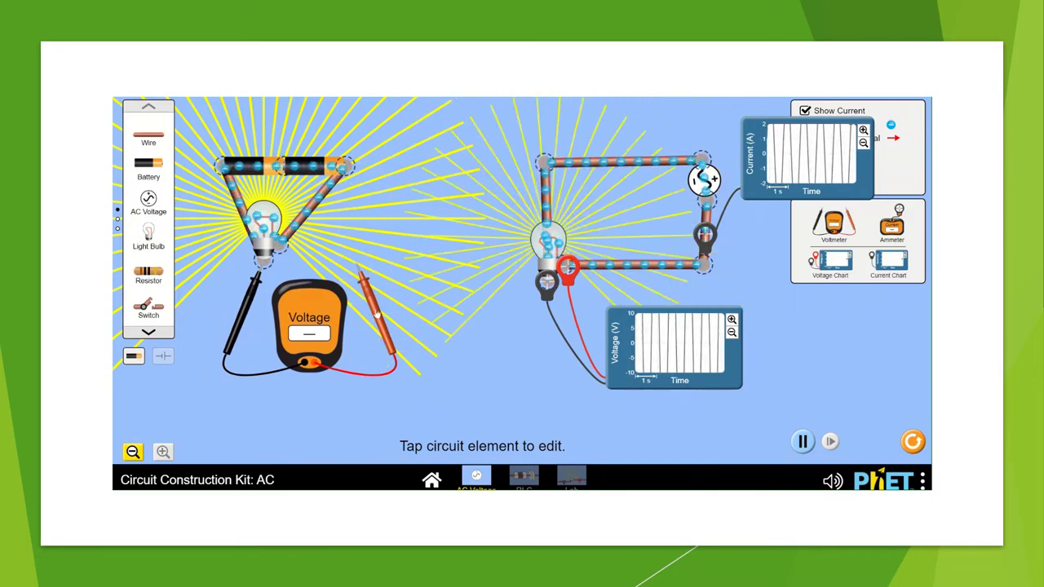
left_click_drag(377, 314, 305, 300)
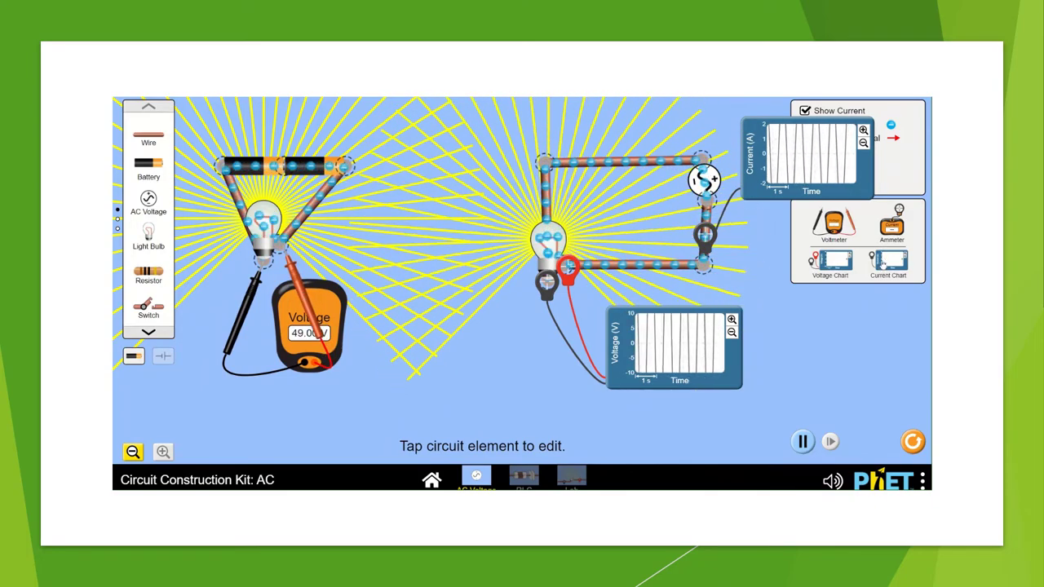
left_click_drag(894, 260, 895, 259)
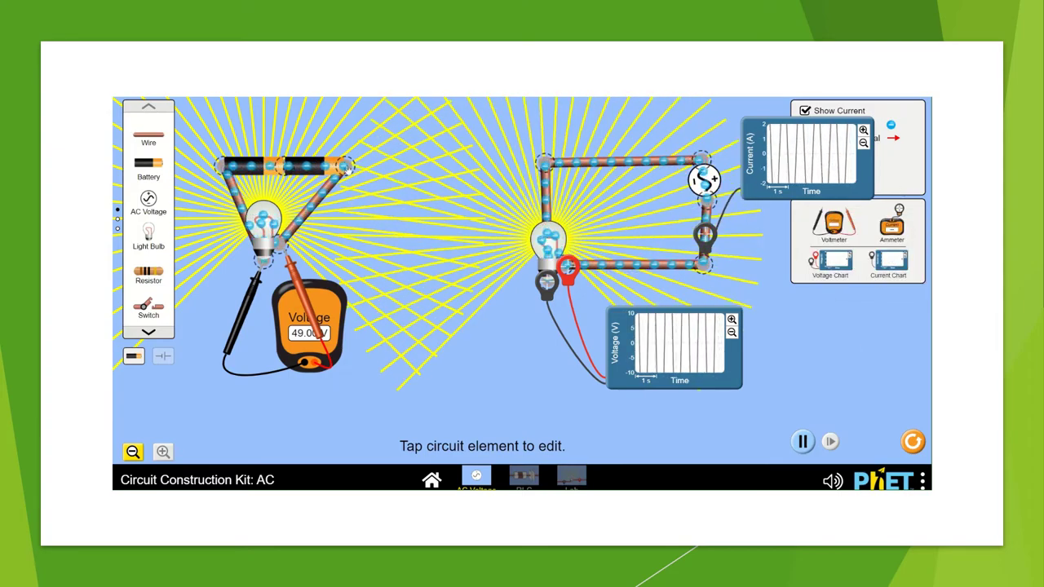
Break the DC circuit's junction and put an ammeter on its top wire, reading 4.90 A.
left_click(382, 149)
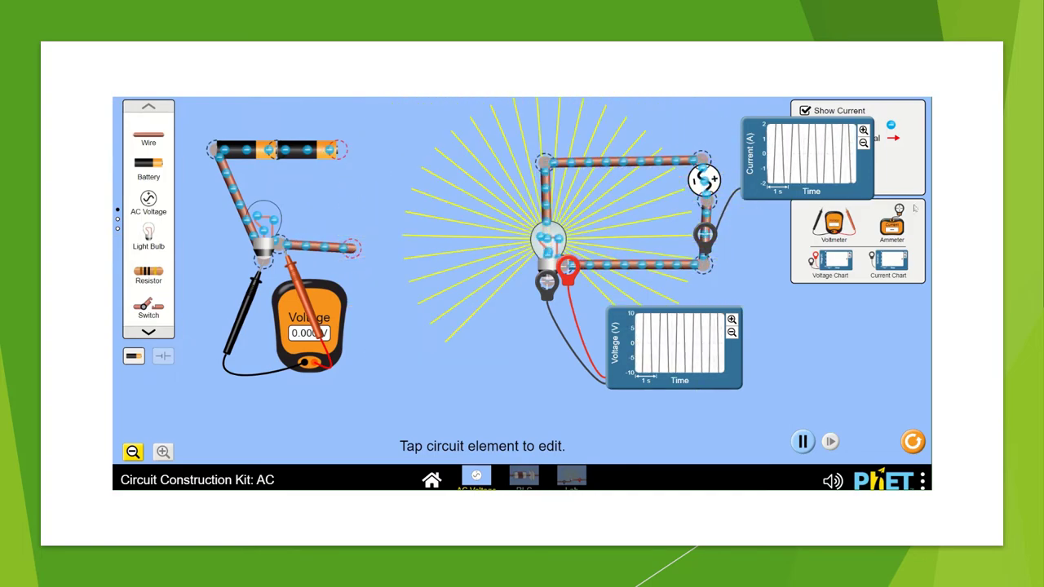
left_click_drag(891, 224, 499, 280)
left_click_drag(610, 181, 317, 198)
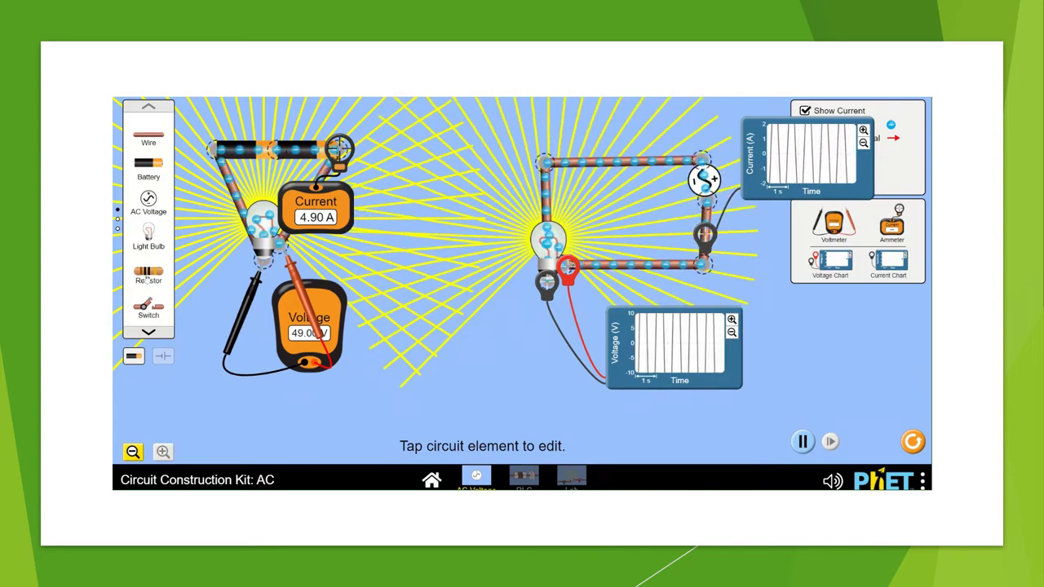
left_click(147, 332)
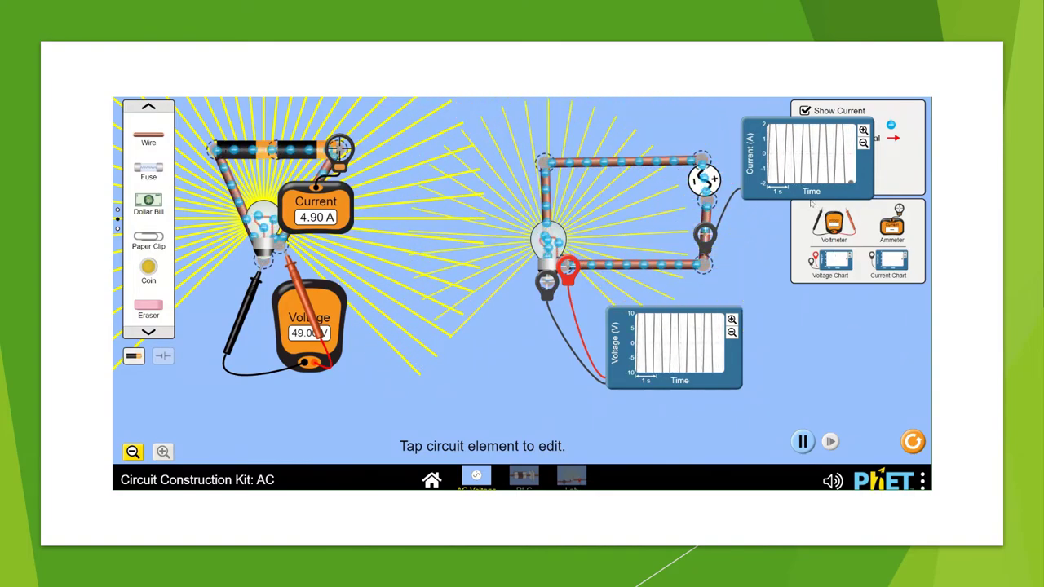
Drag the current chart off the AC loop back into the sensor panel.
left_click_drag(813, 190, 821, 295)
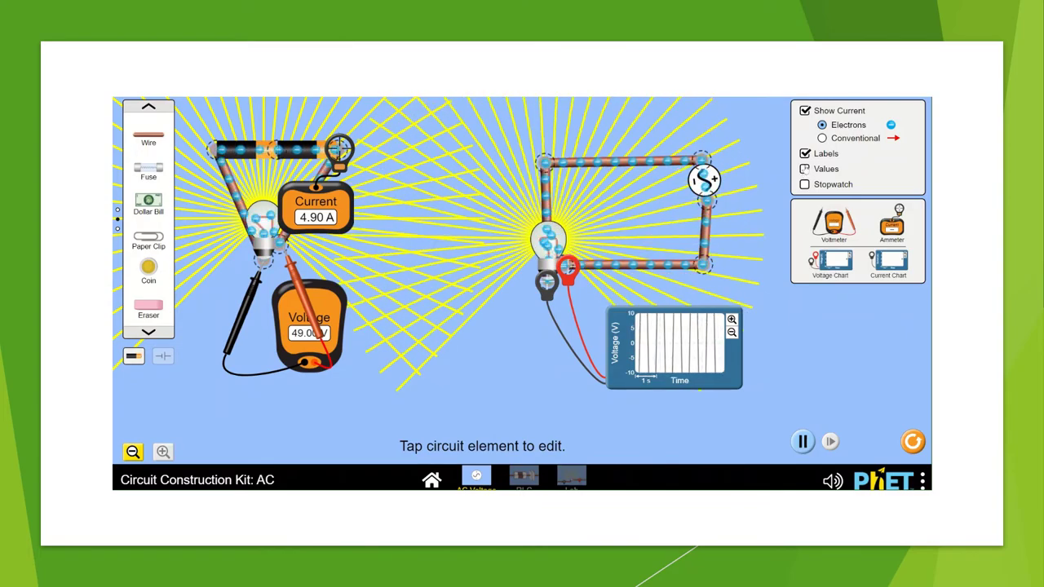
Show component values (40.0 V, 9.0 V, 10.0 Ω), toggle the stopwatch, and end on conventional current arrows.
left_click(805, 169)
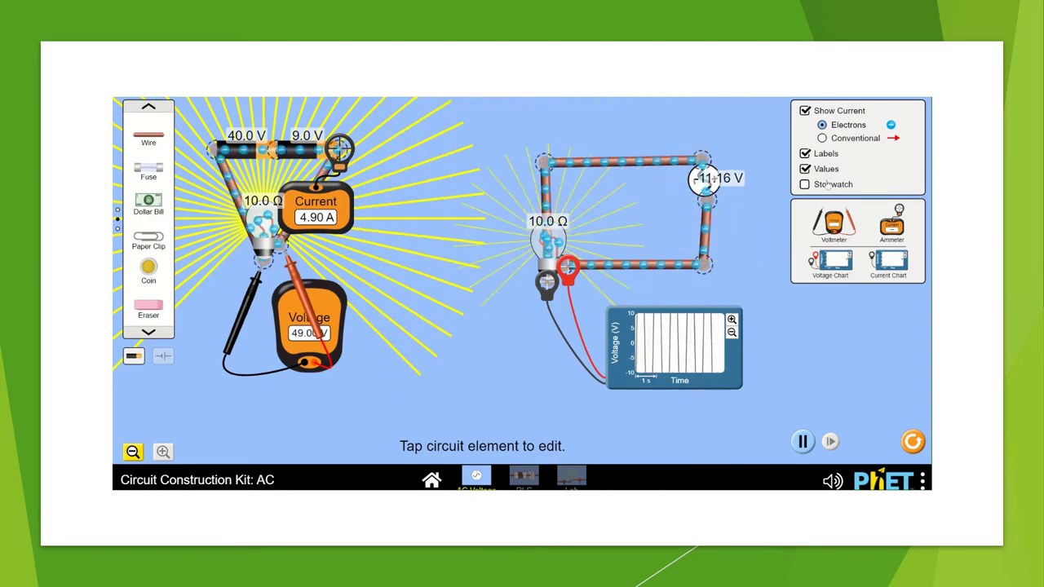
left_click(830, 185)
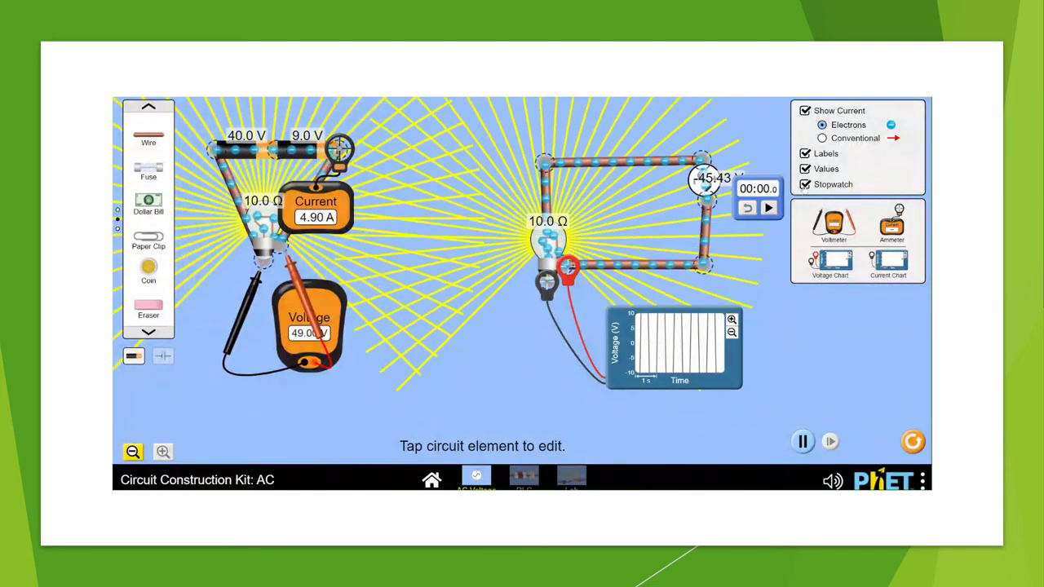
left_click(804, 185)
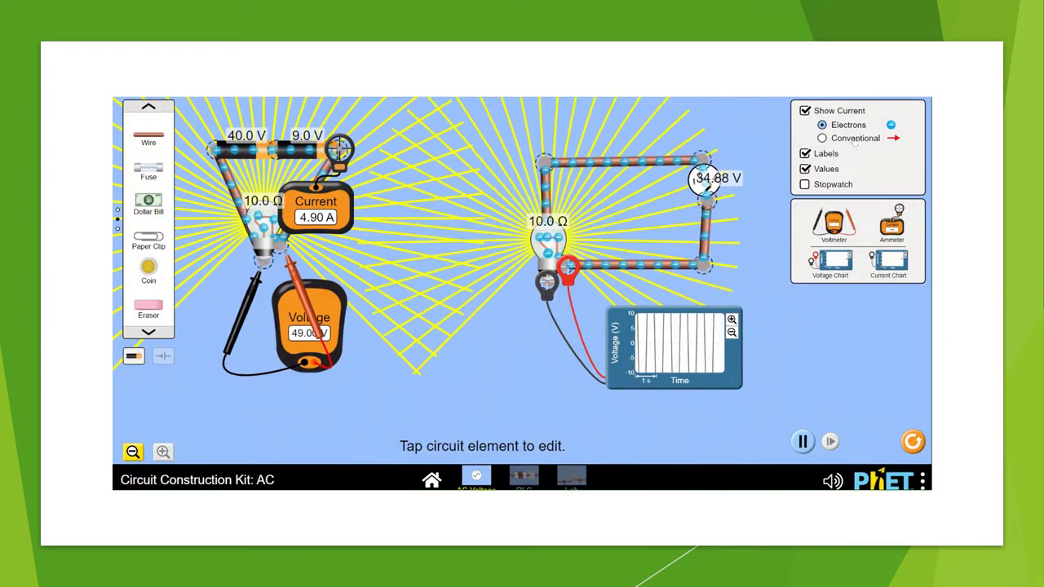
left_click(853, 139)
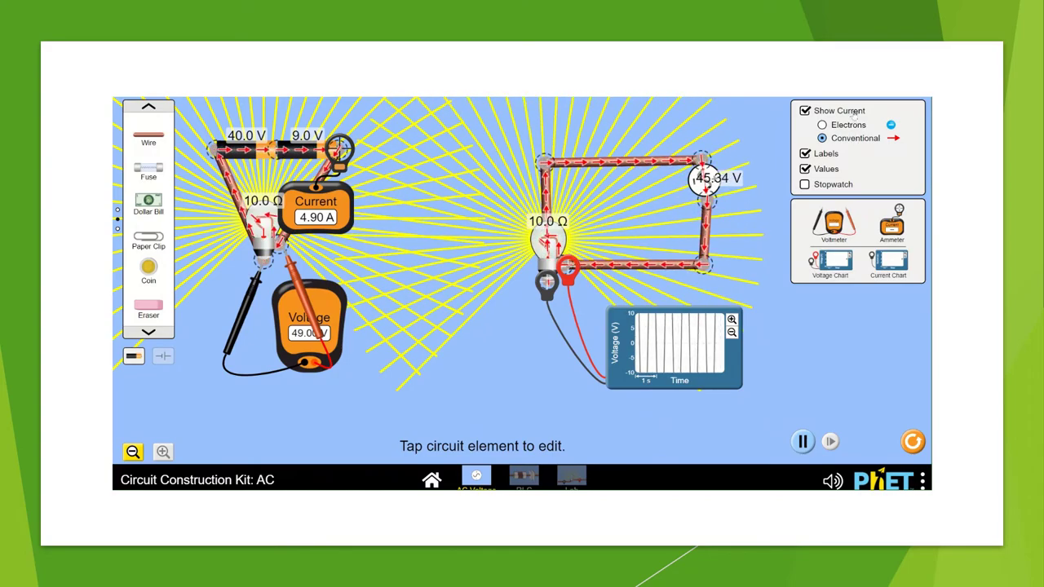
left_click(851, 126)
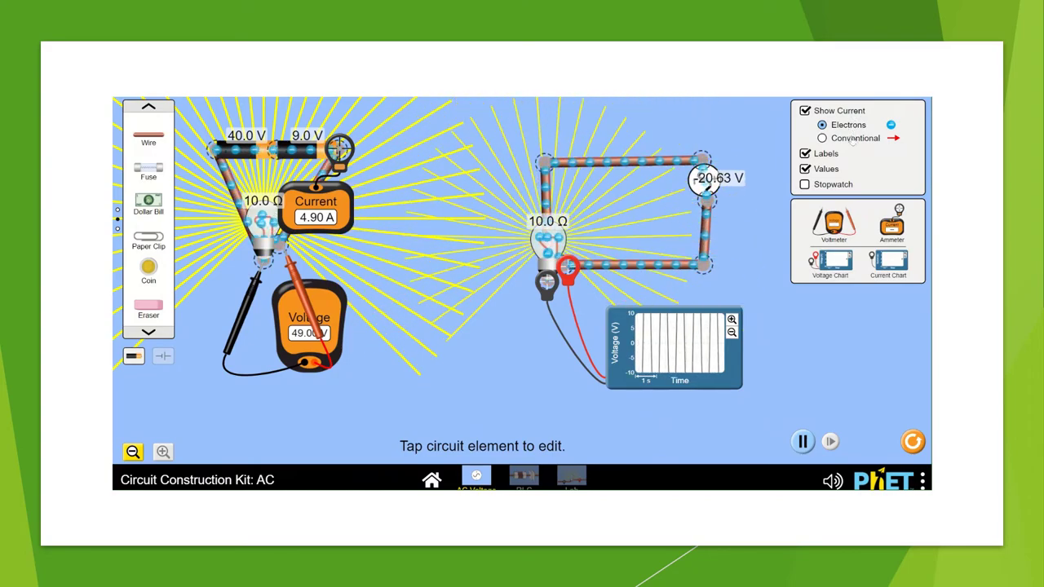
left_click(858, 139)
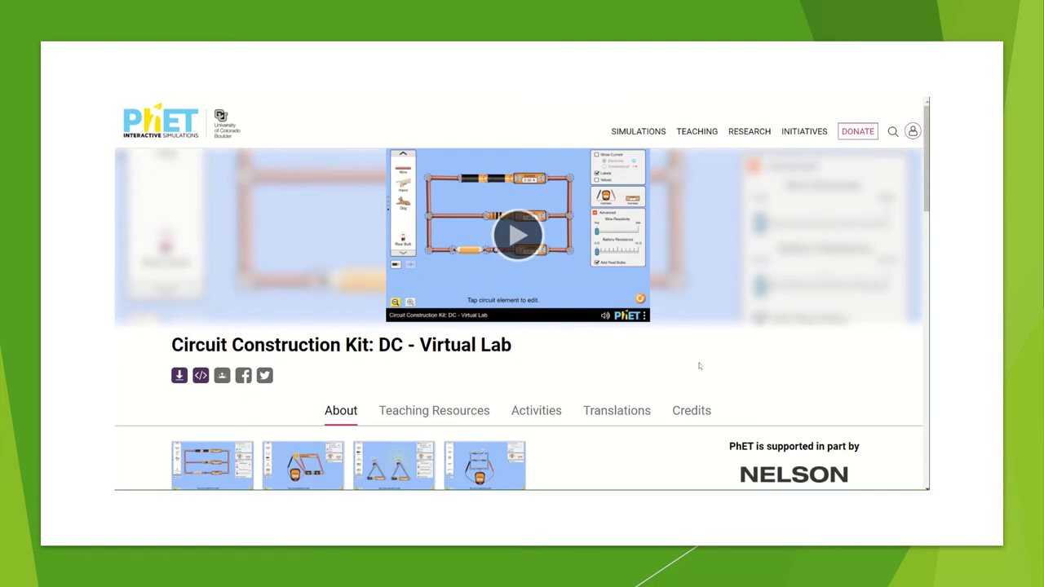
Scroll the DC Virtual Lab page and open its Teaching Resources.
scroll(699, 366, "down", 1)
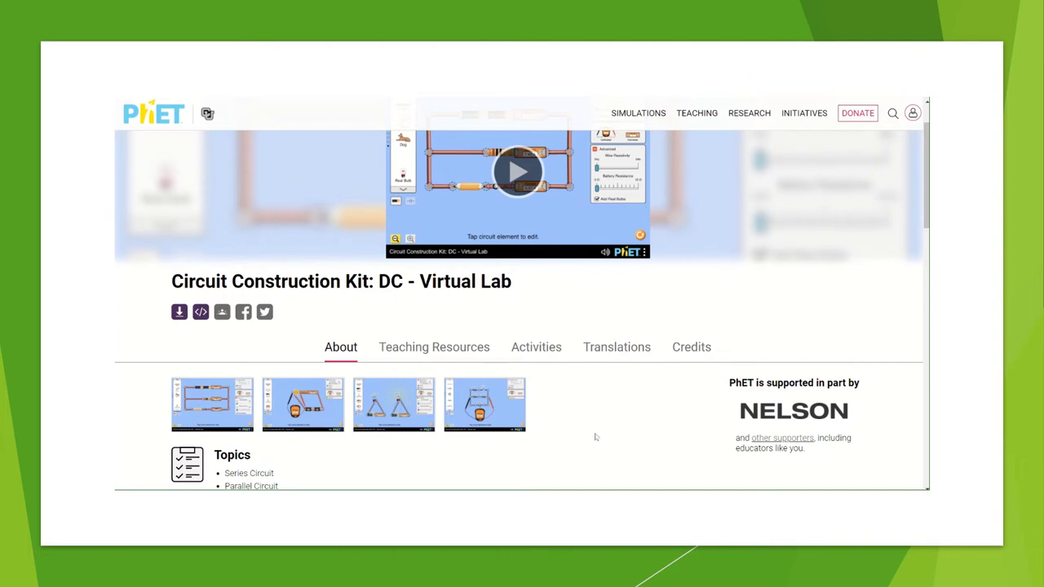
scroll(594, 437, "down", 3)
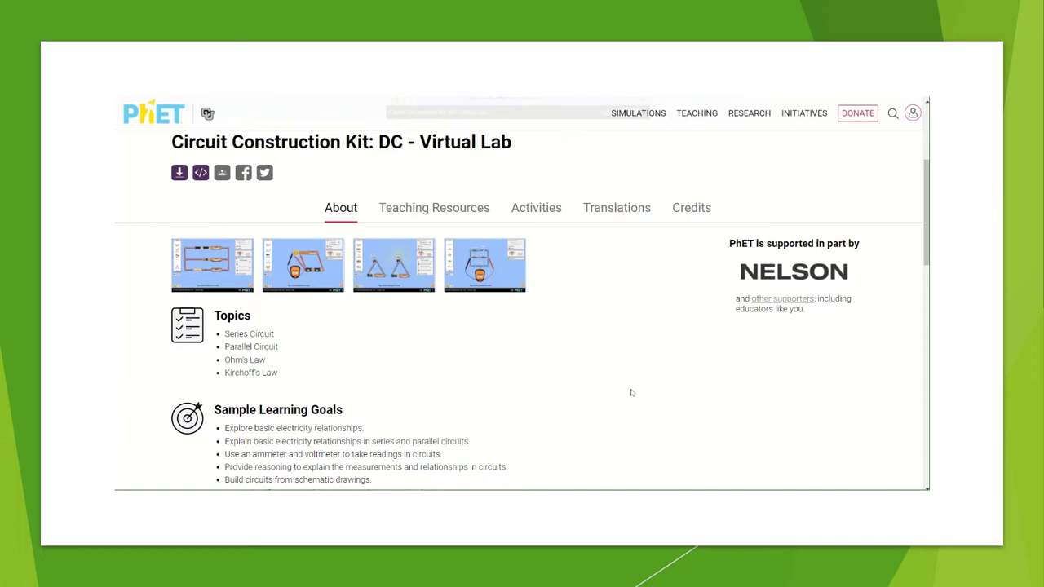
left_click(407, 207)
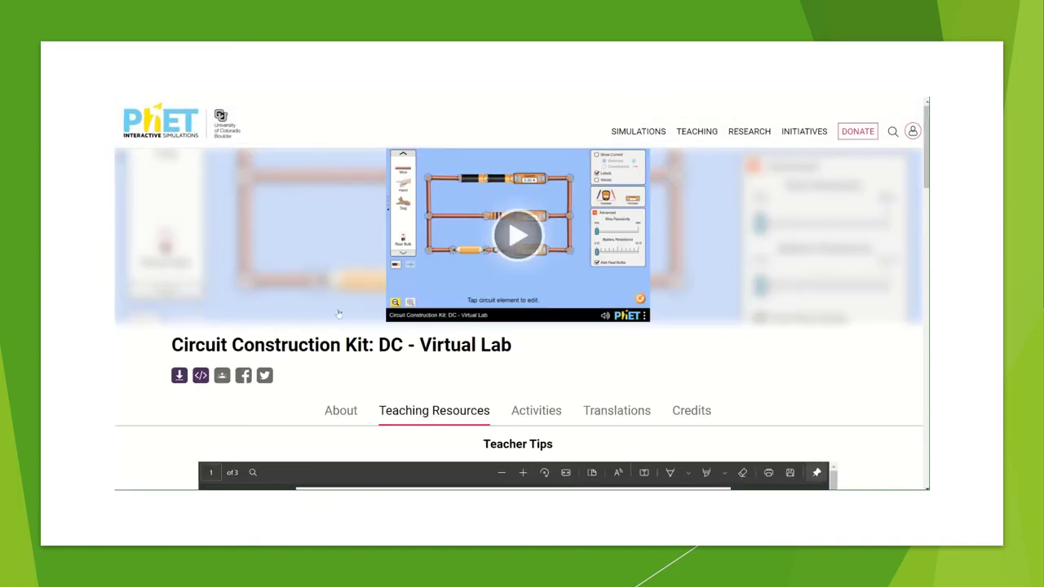
Scroll through the Teacher Tips PDF and return to its first page.
scroll(660, 382, "down", 6)
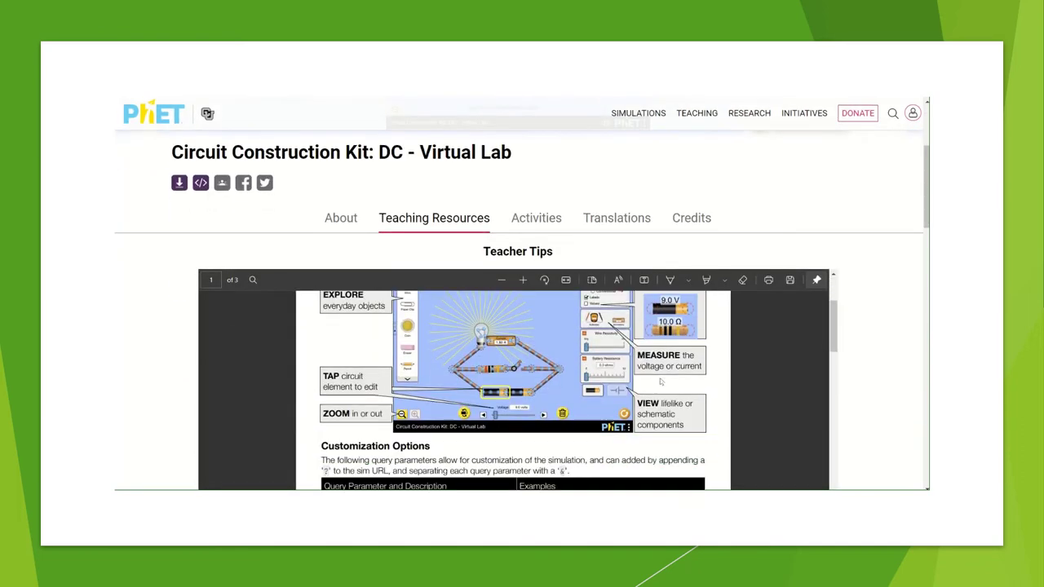
scroll(883, 362, "down", 2)
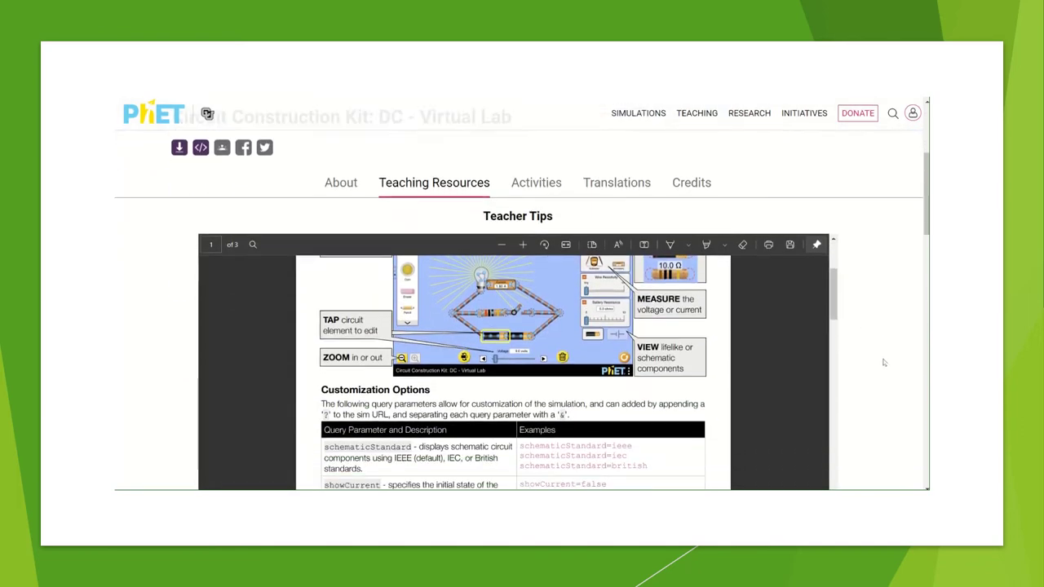
scroll(622, 385, "down", 5)
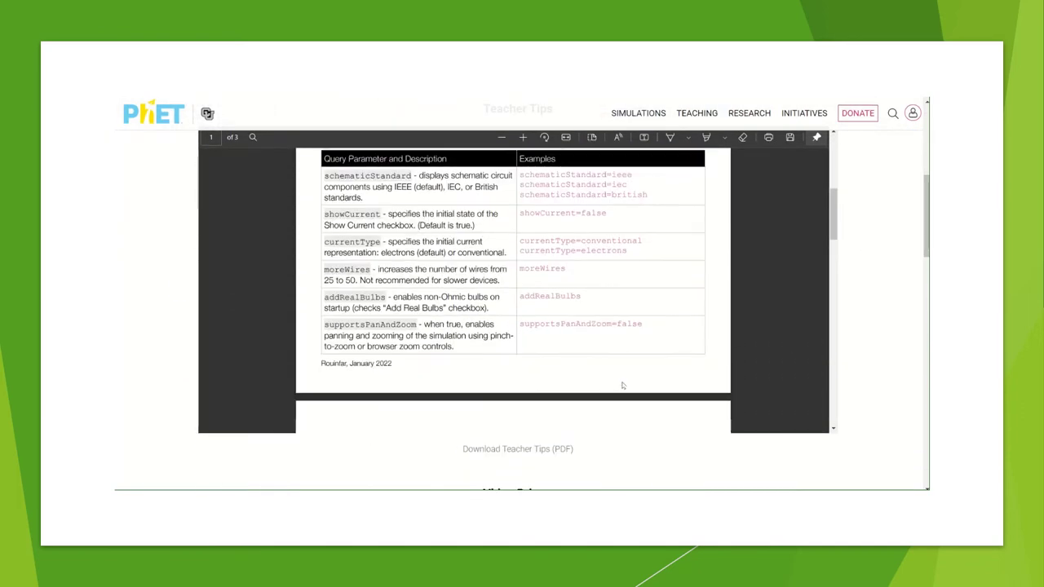
scroll(622, 385, "down", 8)
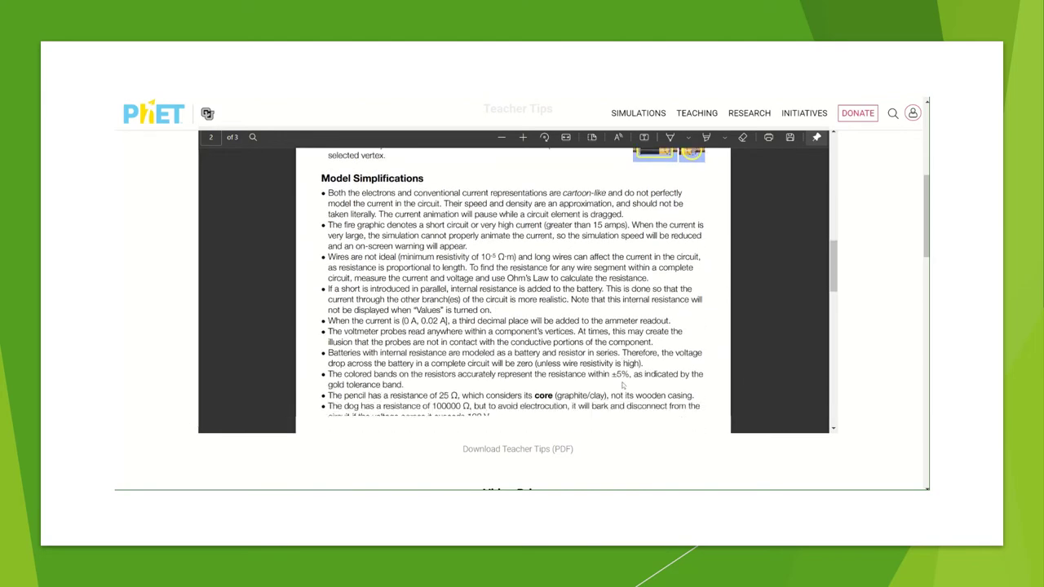
scroll(622, 385, "down", 8)
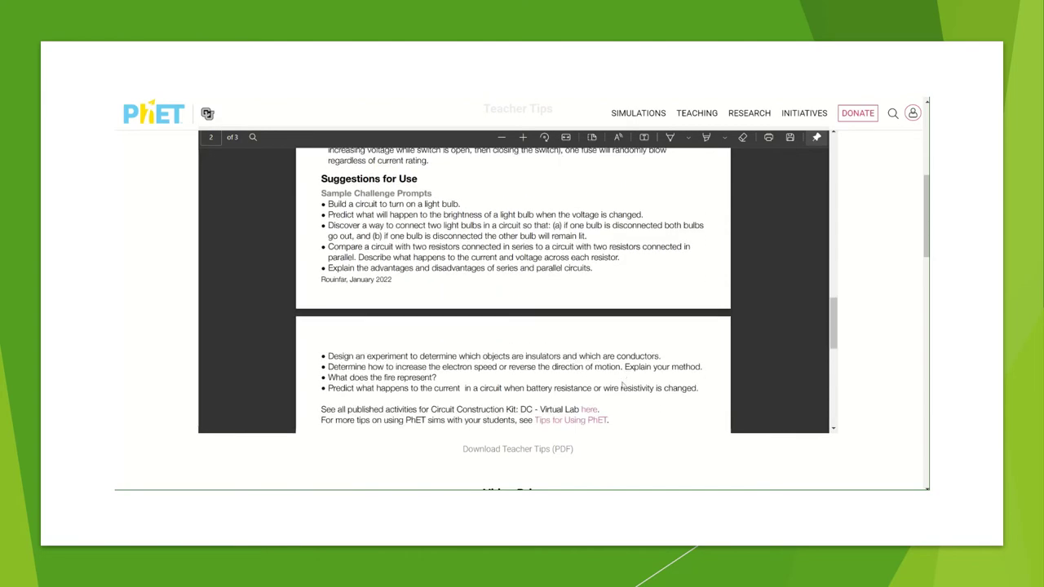
scroll(622, 385, "down", 2)
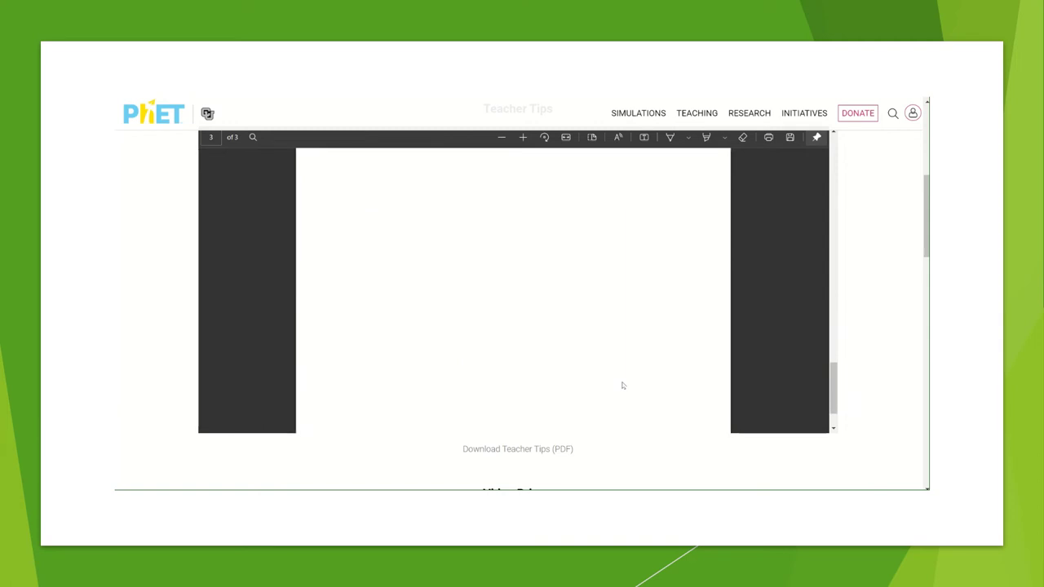
scroll(622, 385, "up", 2)
scroll(622, 385, "up", 3)
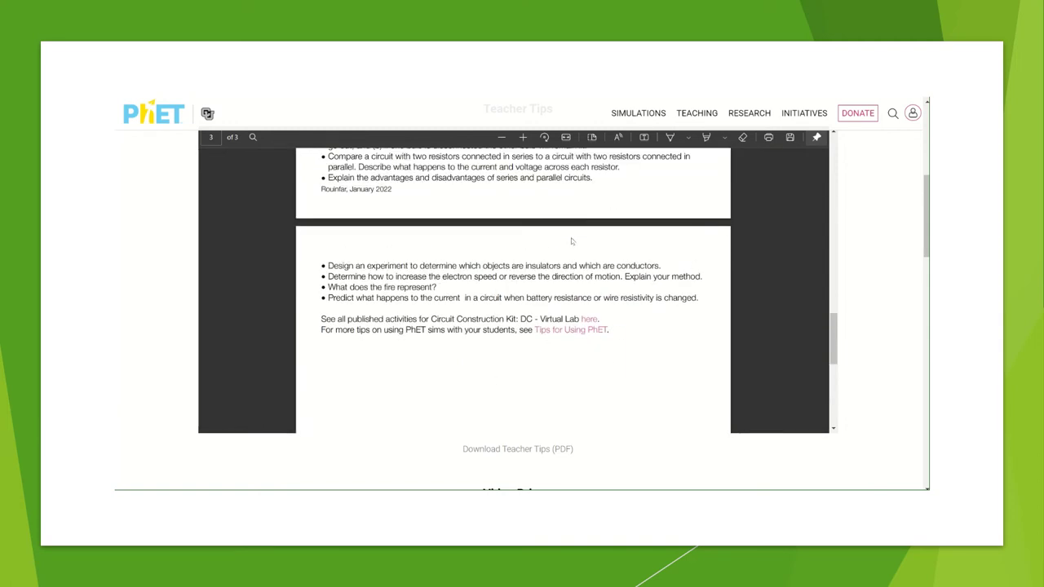
scroll(570, 237, "up", 2)
scroll(571, 238, "up", 2)
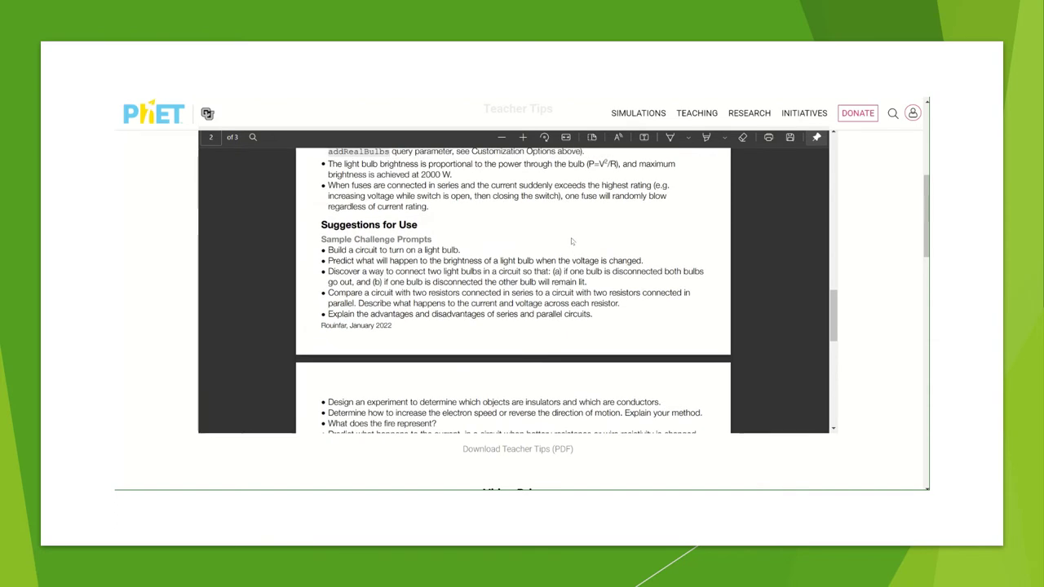
scroll(571, 237, "up", 2)
scroll(570, 237, "up", 8)
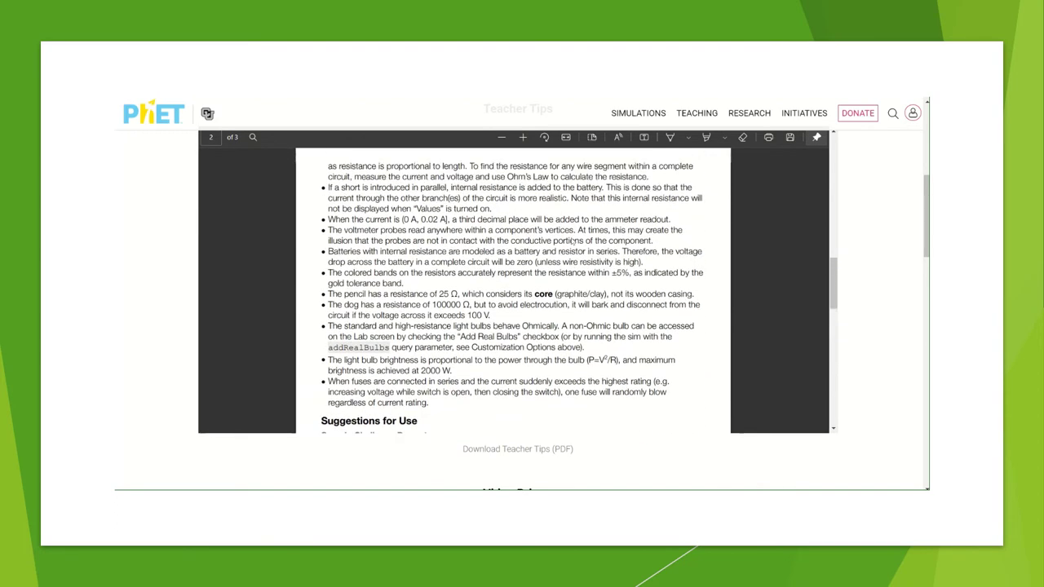
scroll(571, 241, "up", 2)
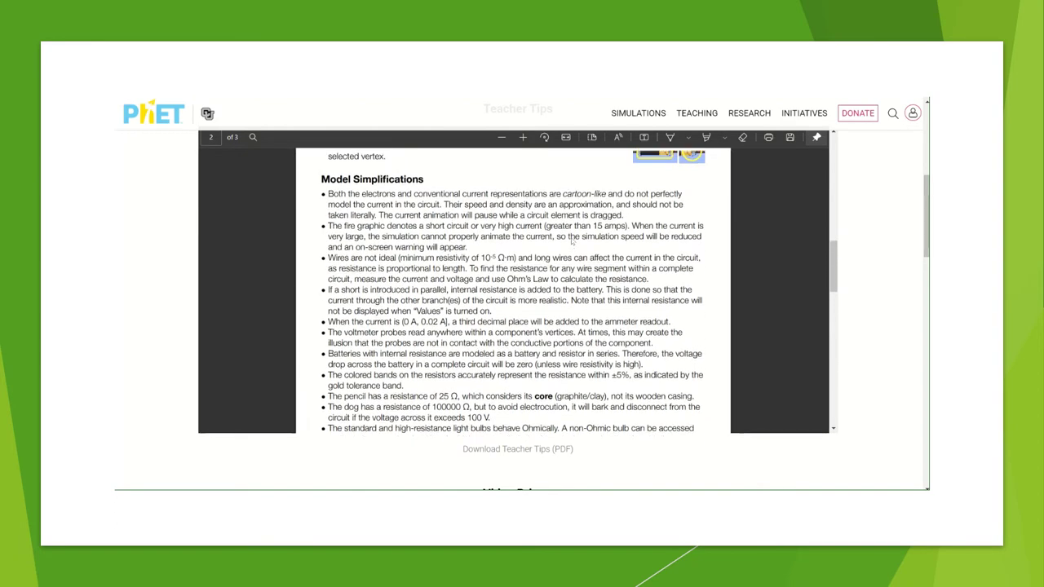
scroll(572, 241, "up", 8)
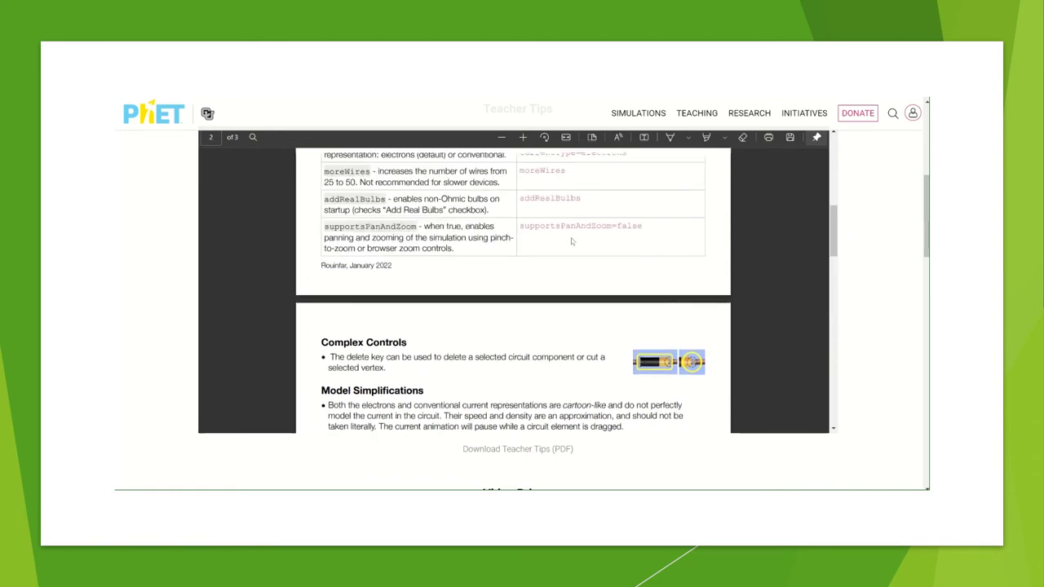
scroll(571, 242, "up", 8)
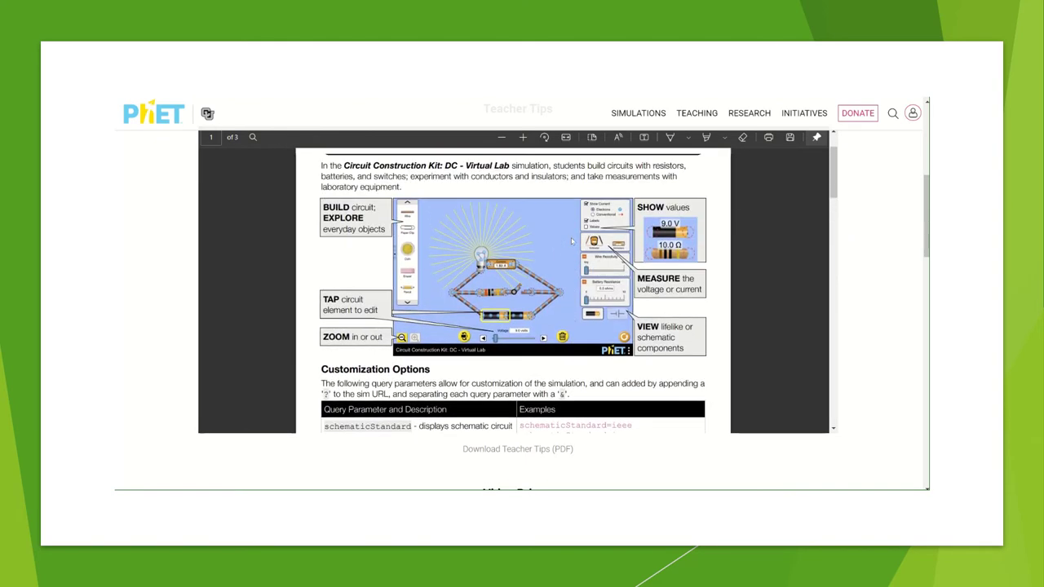
scroll(572, 241, "up", 2)
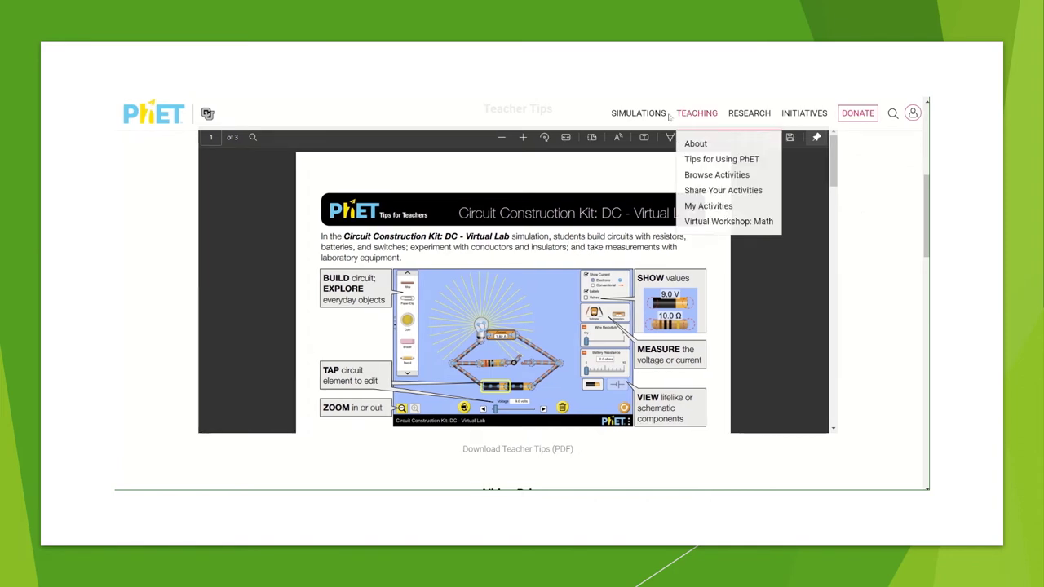
mouse_move(633, 117)
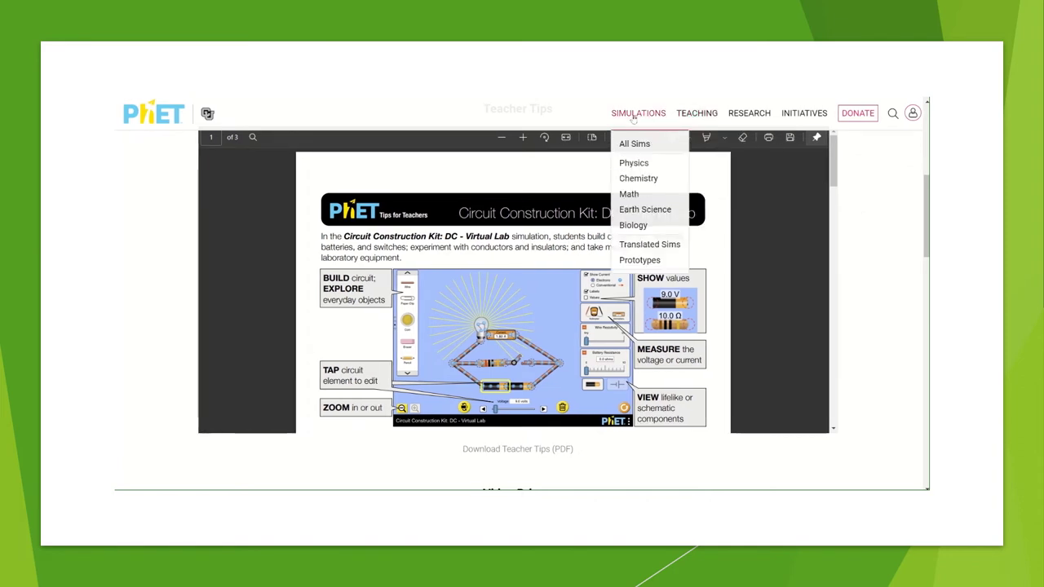
Switch to the Activities tab and scroll down to the Teacher-Submitted Activities table.
left_click(135, 114)
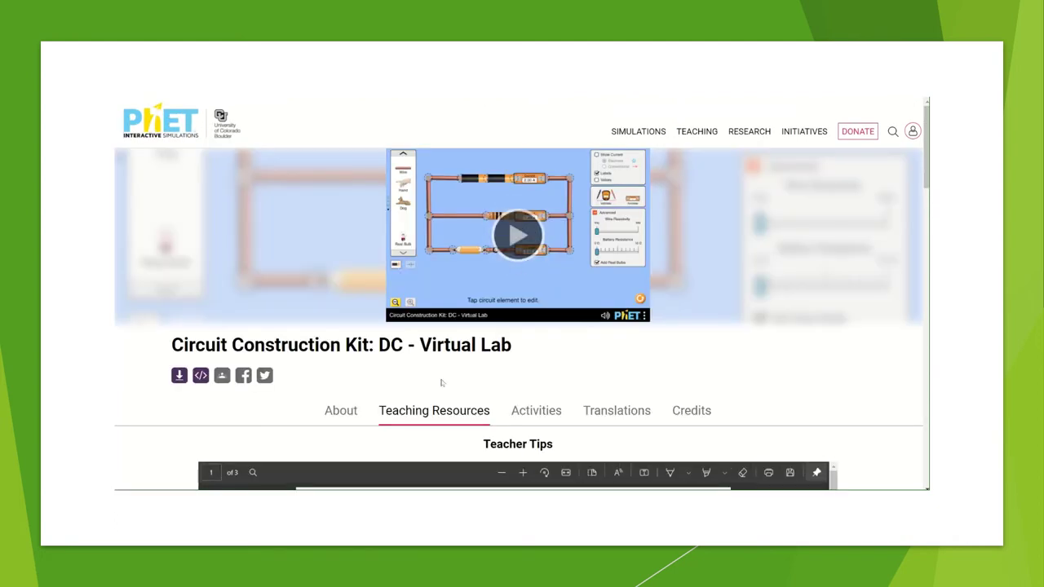
scroll(517, 403, "down", 1)
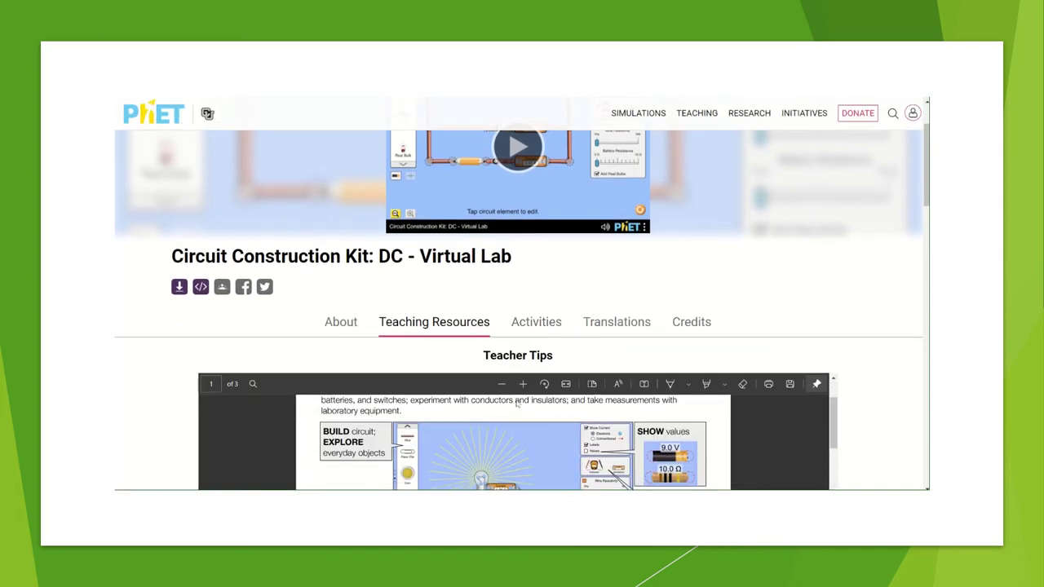
scroll(516, 404, "up", 1)
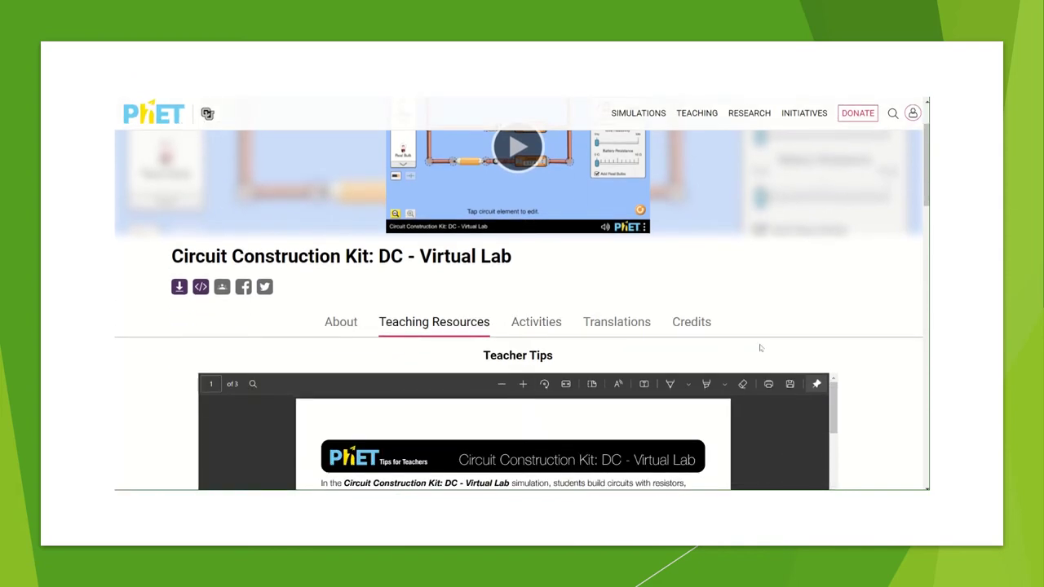
scroll(759, 347, "down", 2)
scroll(759, 347, "up", 2)
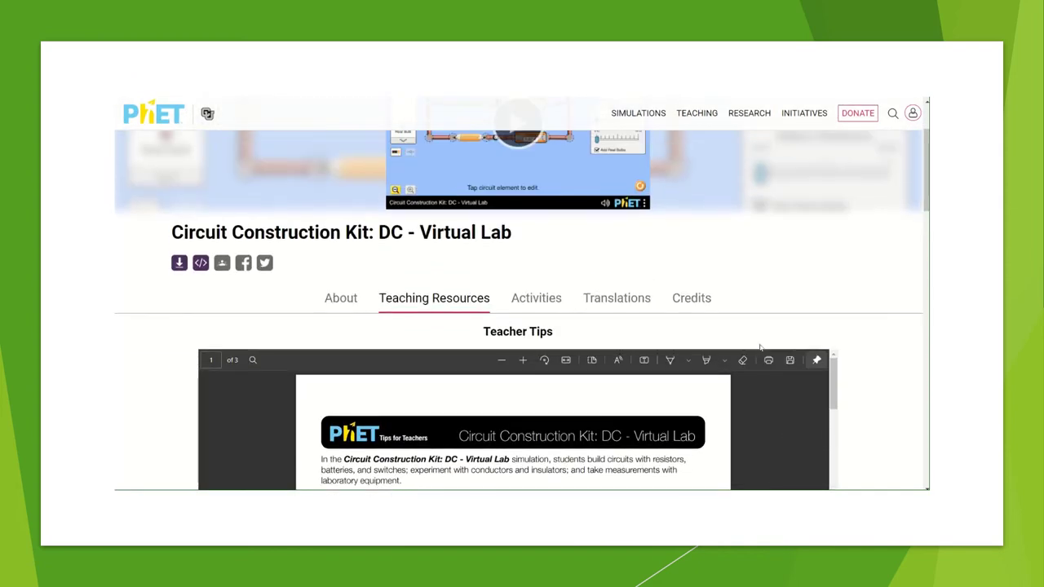
left_click(553, 304)
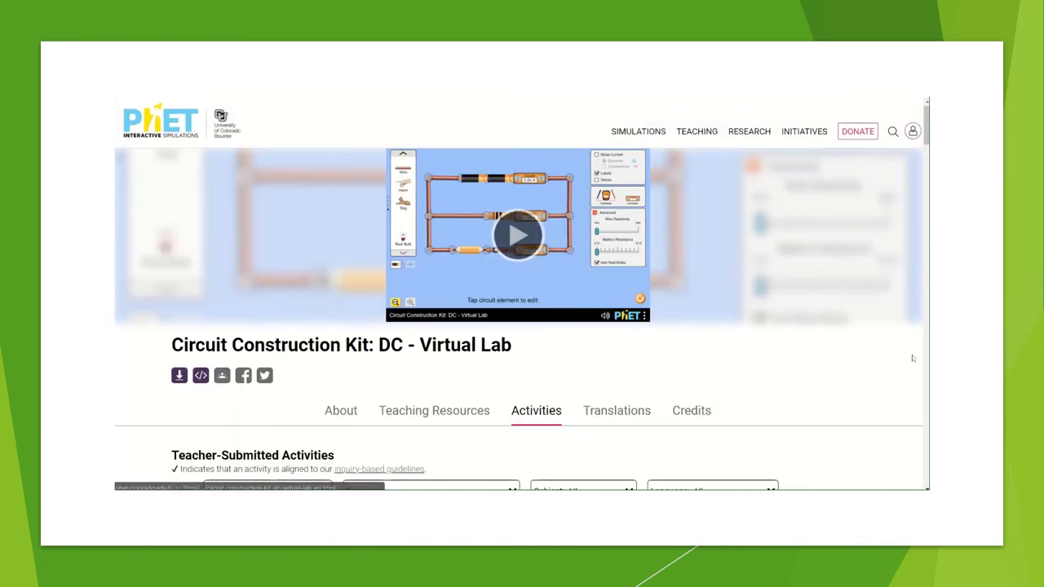
scroll(808, 390, "down", 3)
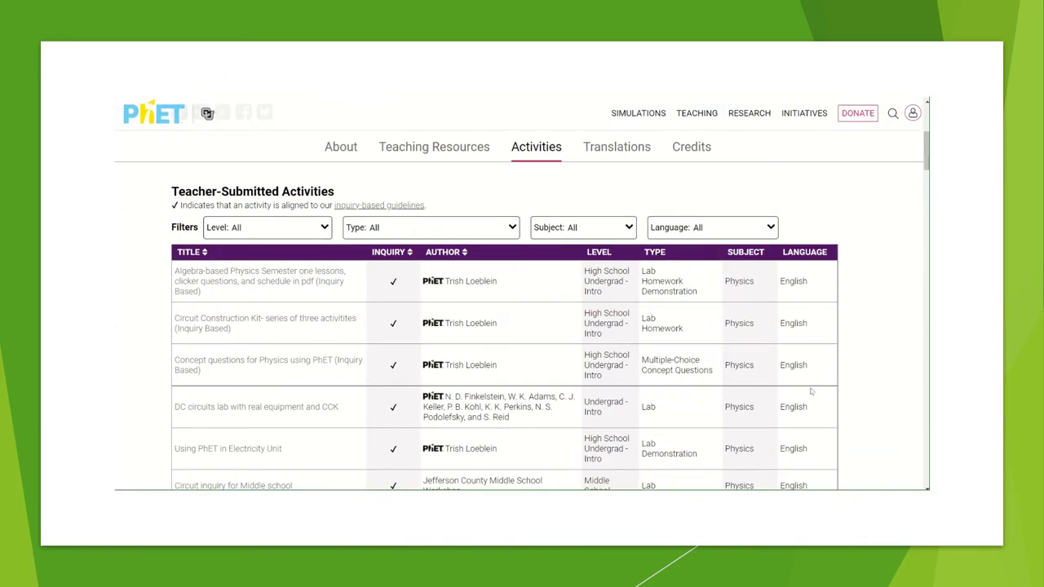
scroll(811, 391, "down", 1)
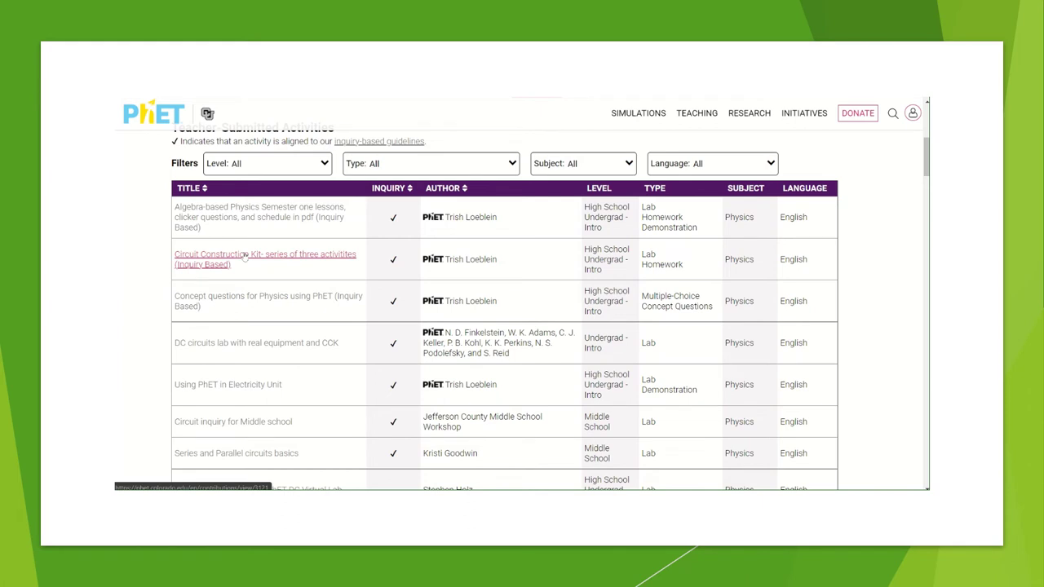
Open 'Circuit Construction Kit- series of three activitites (Inquiry Based)' and review its five downloadable files.
left_click(232, 260)
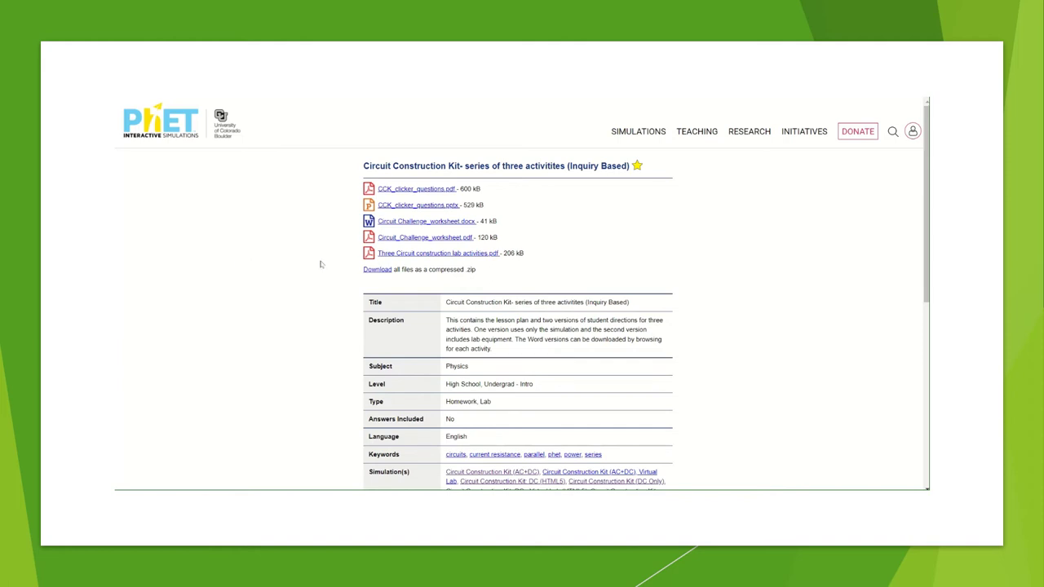
scroll(736, 392, "down", 1)
scroll(736, 392, "down", 1)
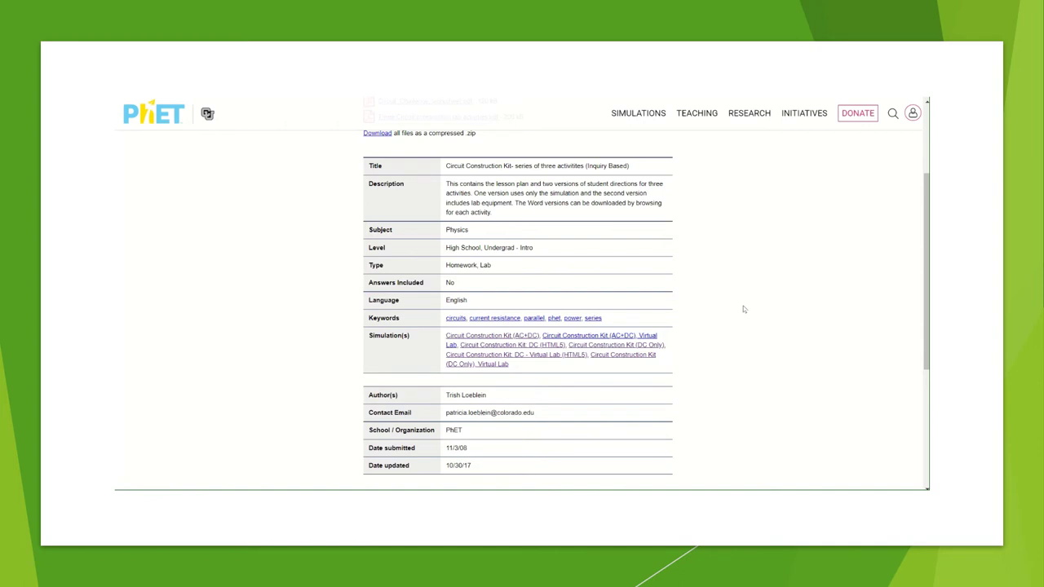
scroll(744, 309, "up", 1)
scroll(744, 309, "up", 2)
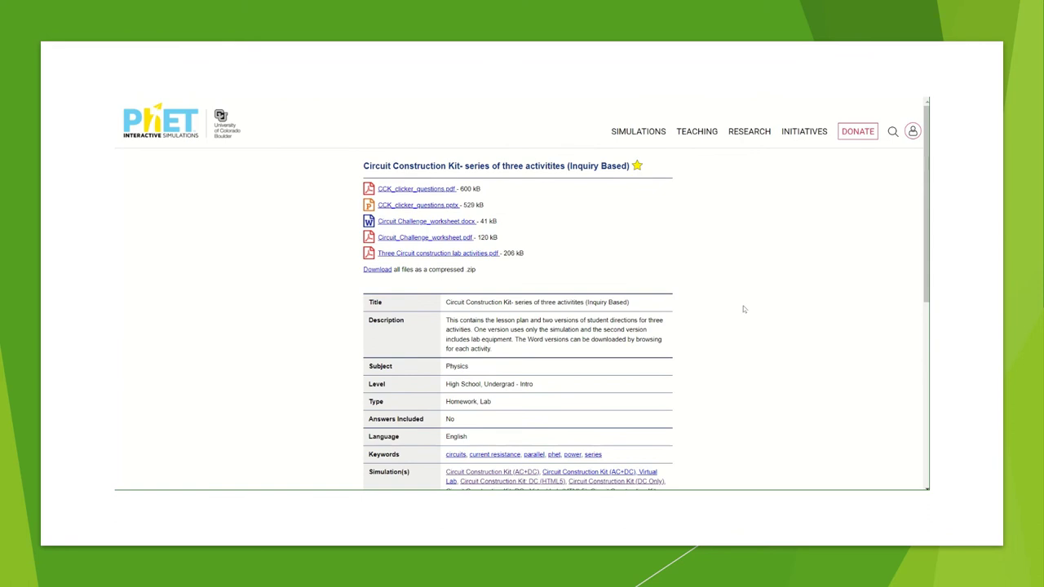
Open CCK_clicker_questions.pdf and read down to page 7, 'Resistors in Series and Parallel Circuits.'.
left_click(403, 191)
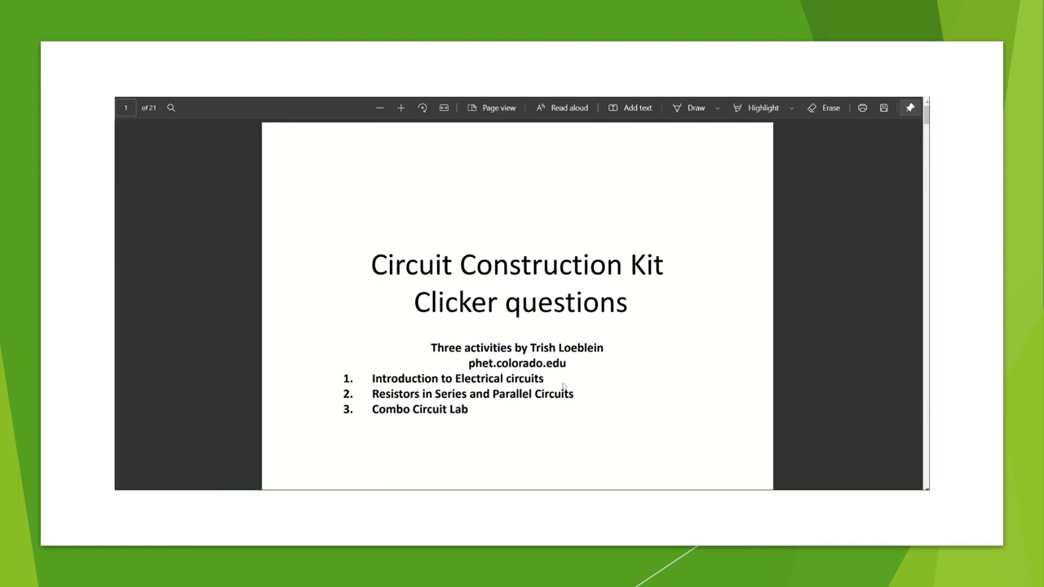
scroll(563, 386, "down", 5)
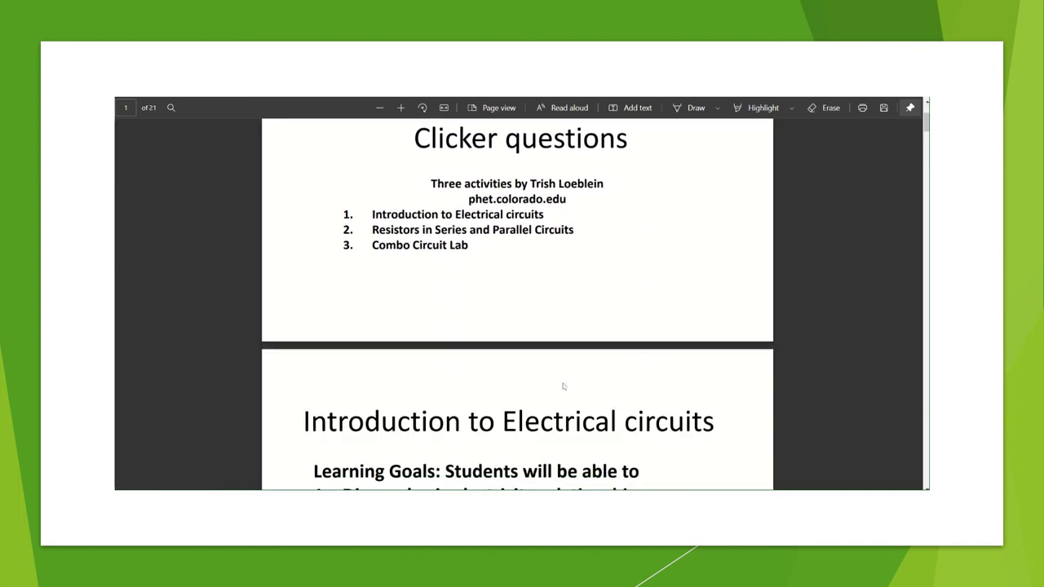
scroll(562, 386, "down", 1)
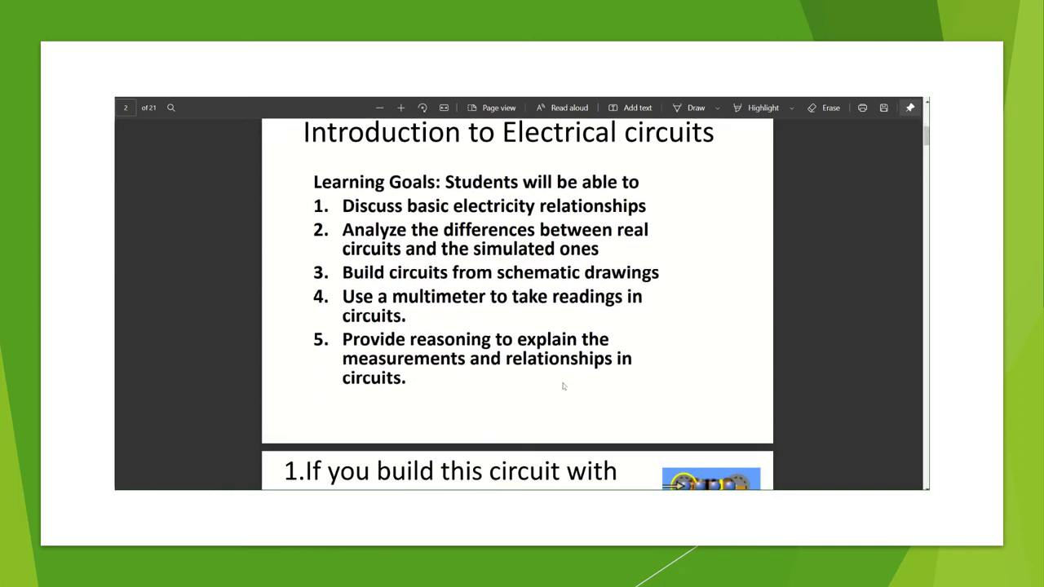
scroll(563, 385, "down", 3)
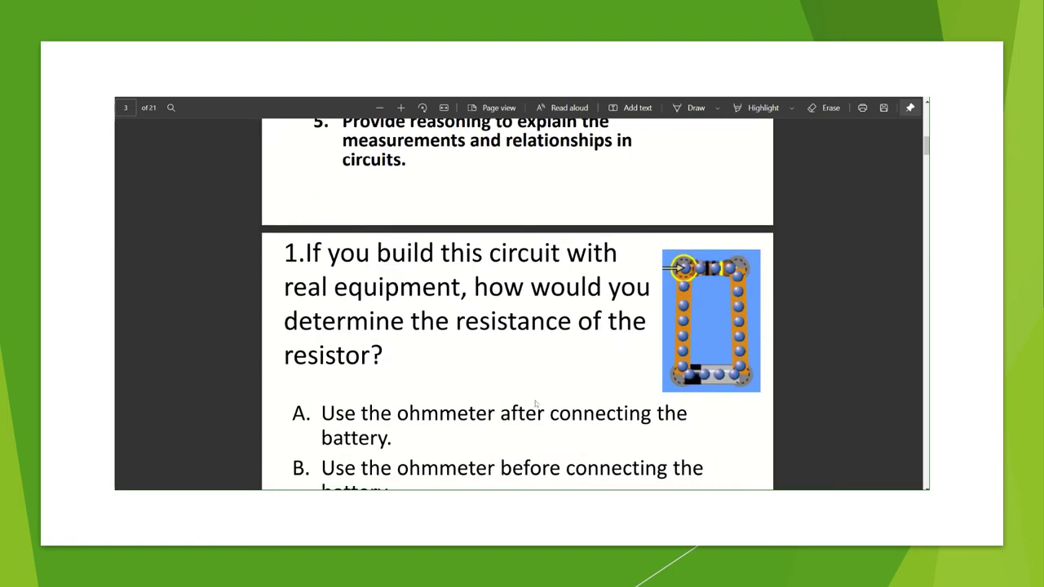
scroll(536, 404, "down", 1)
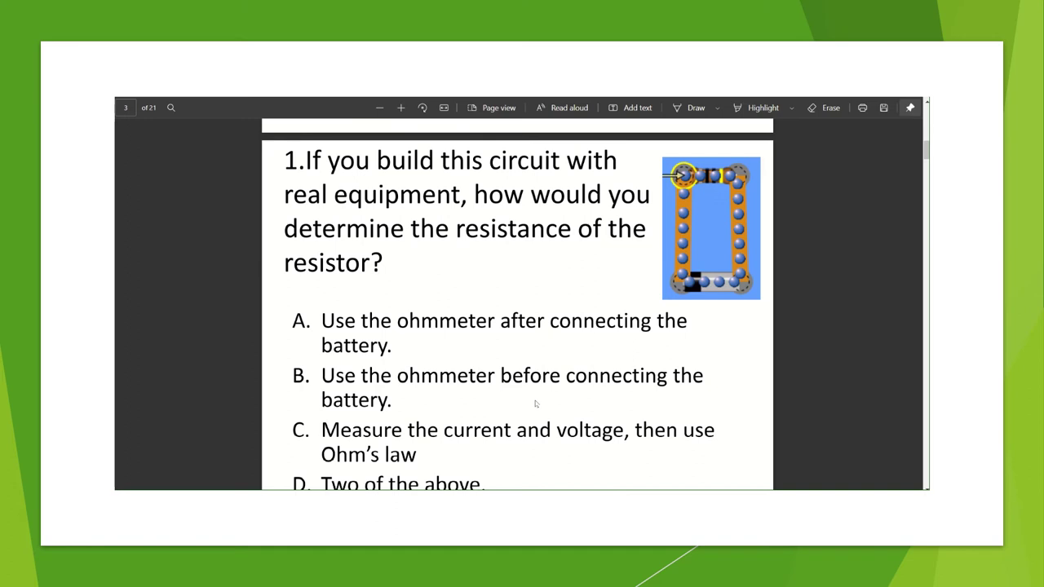
scroll(535, 403, "down", 1)
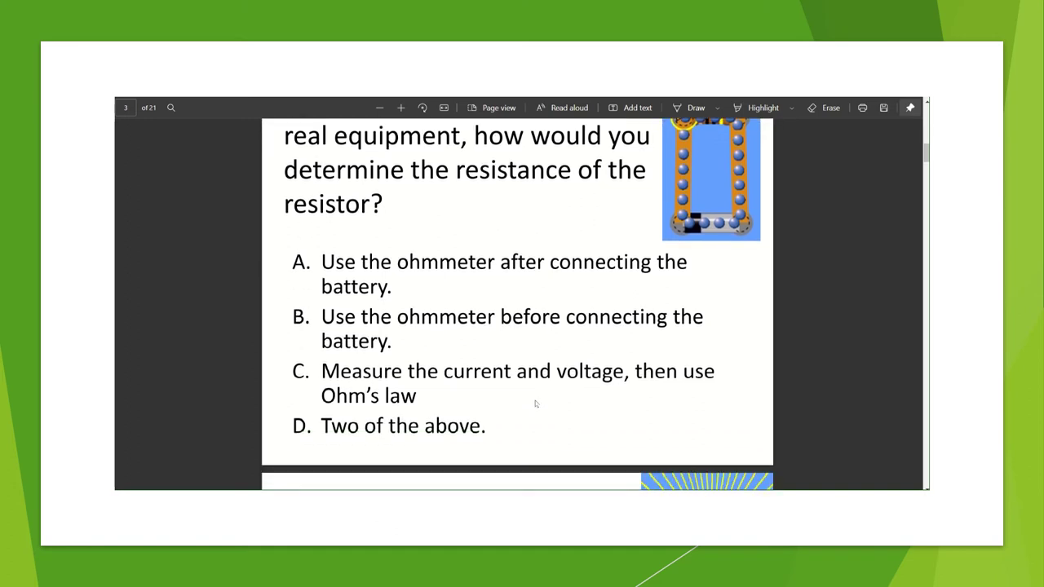
scroll(535, 404, "down", 3)
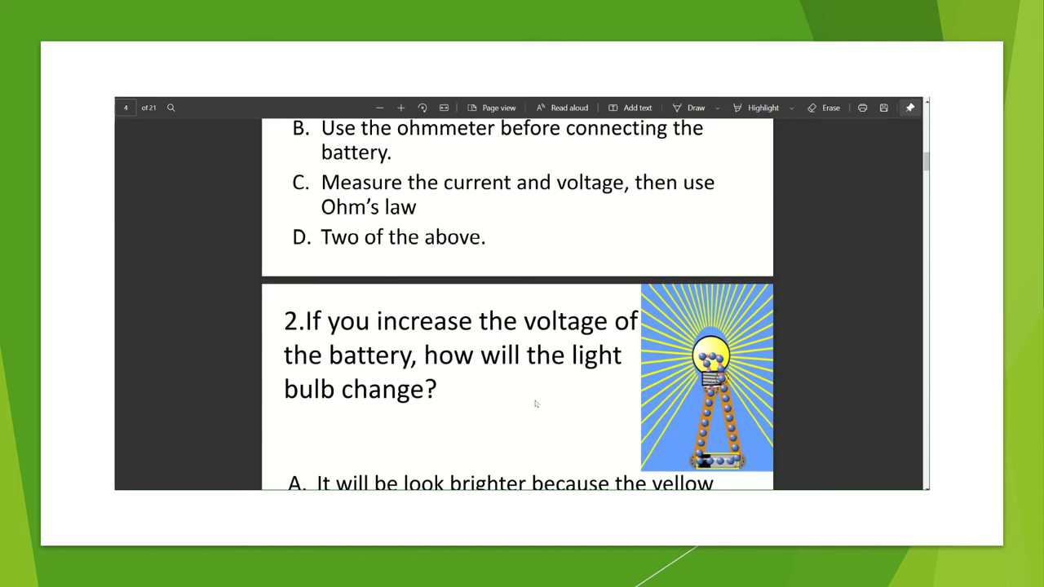
scroll(536, 404, "down", 2)
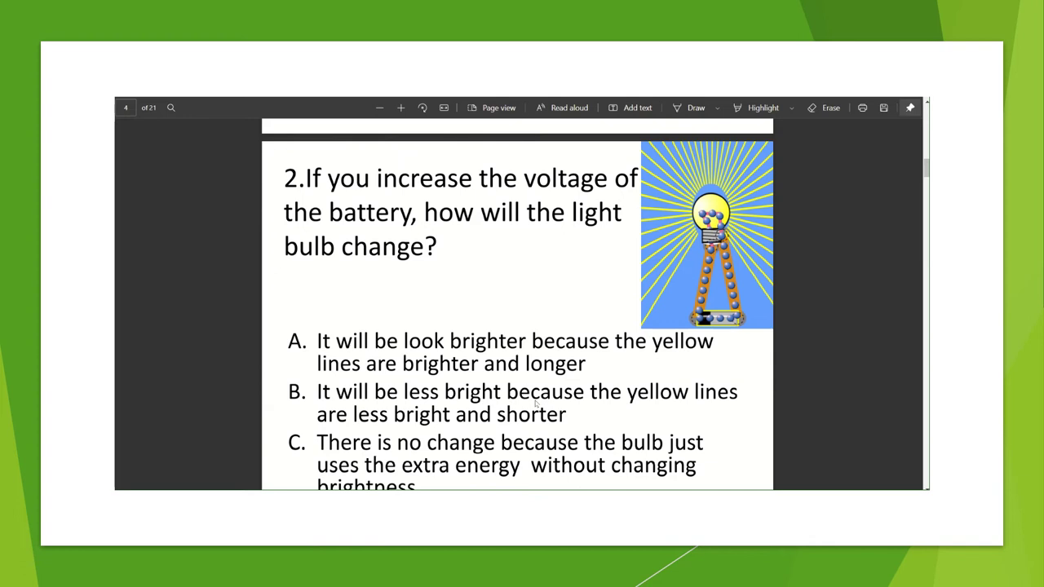
scroll(535, 404, "down", 4)
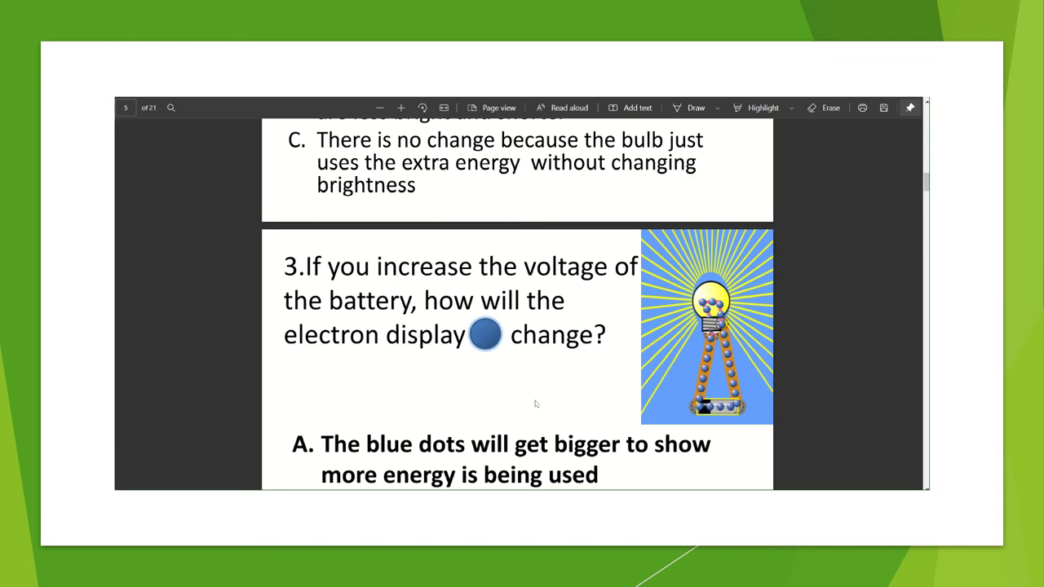
scroll(536, 402, "down", 2)
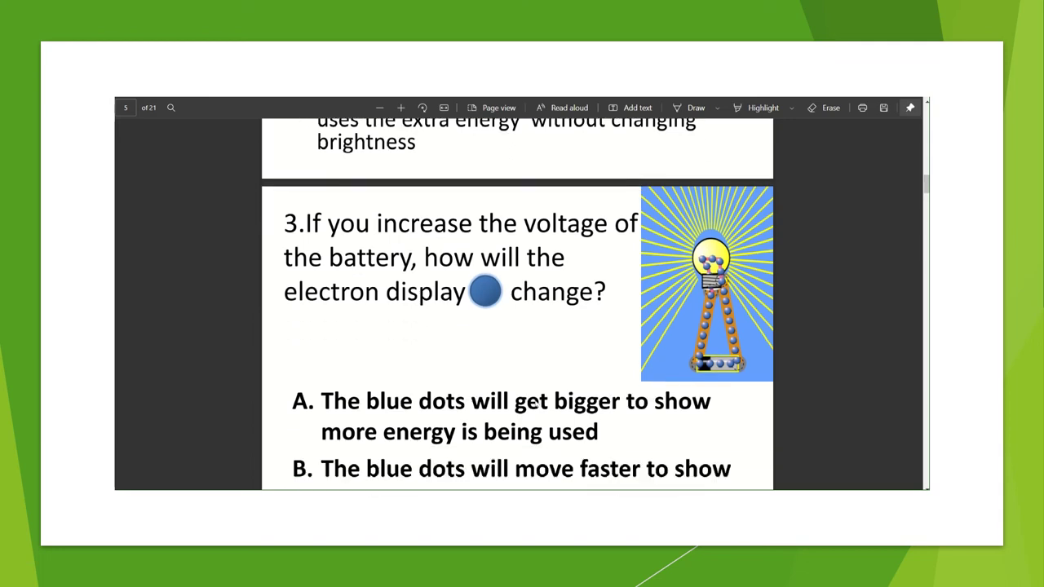
scroll(535, 403, "down", 2)
scroll(536, 403, "down", 7)
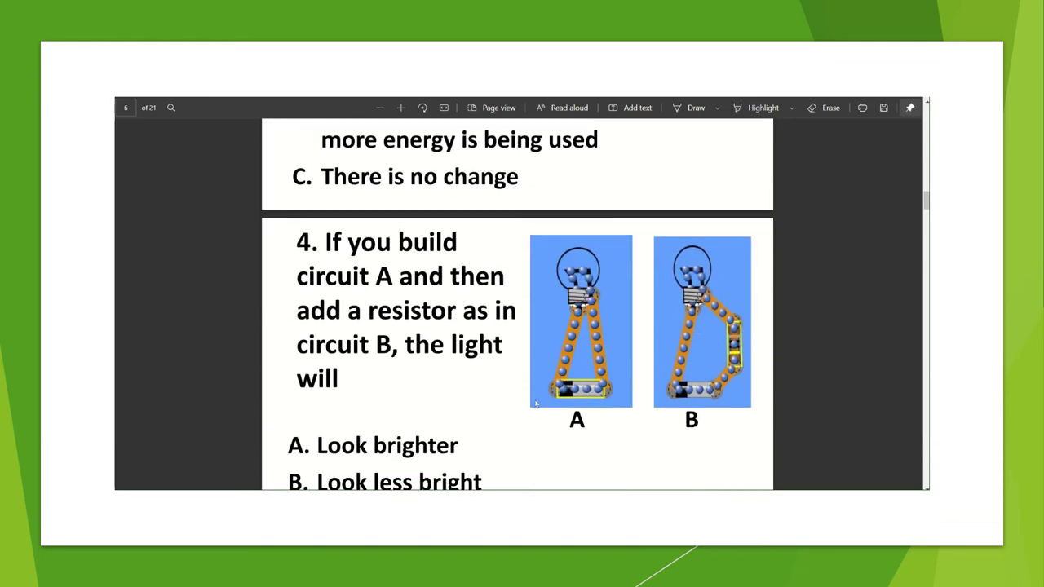
scroll(536, 403, "down", 3)
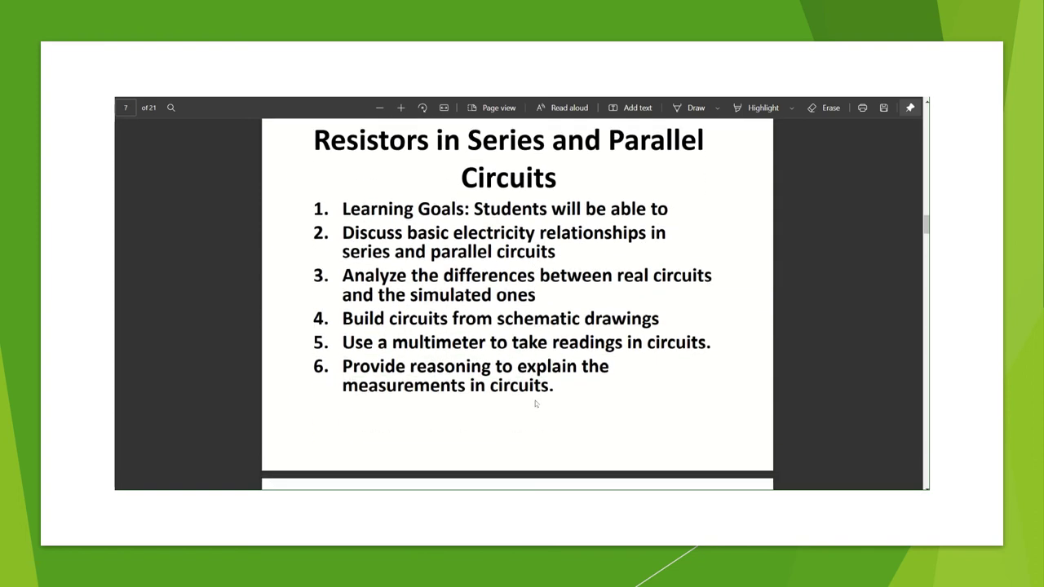
Read through the resistor clicker questions to question 10 on page 16, about a 25-volt battery.
scroll(536, 403, "down", 4)
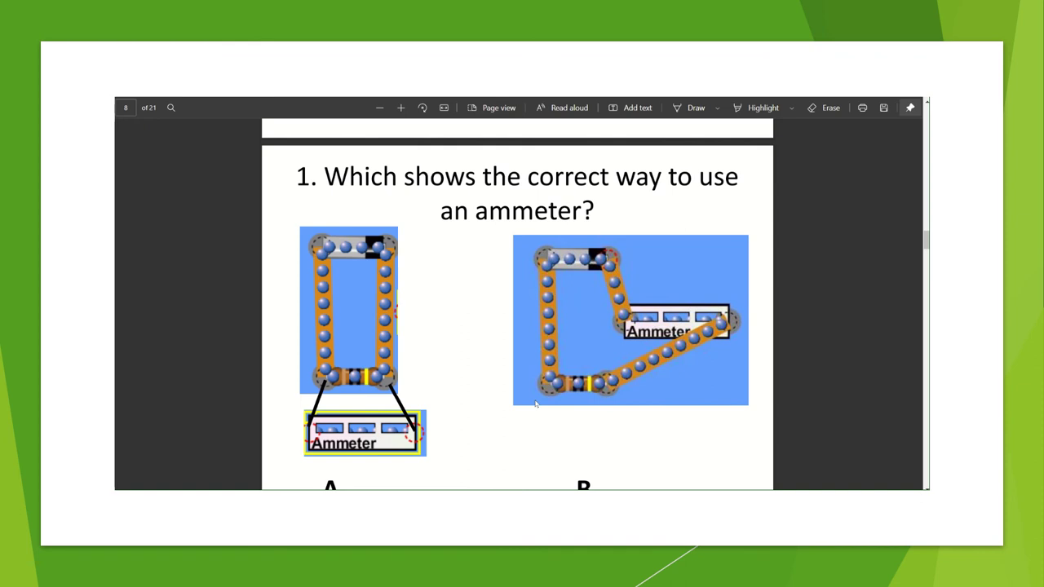
scroll(536, 403, "down", 5)
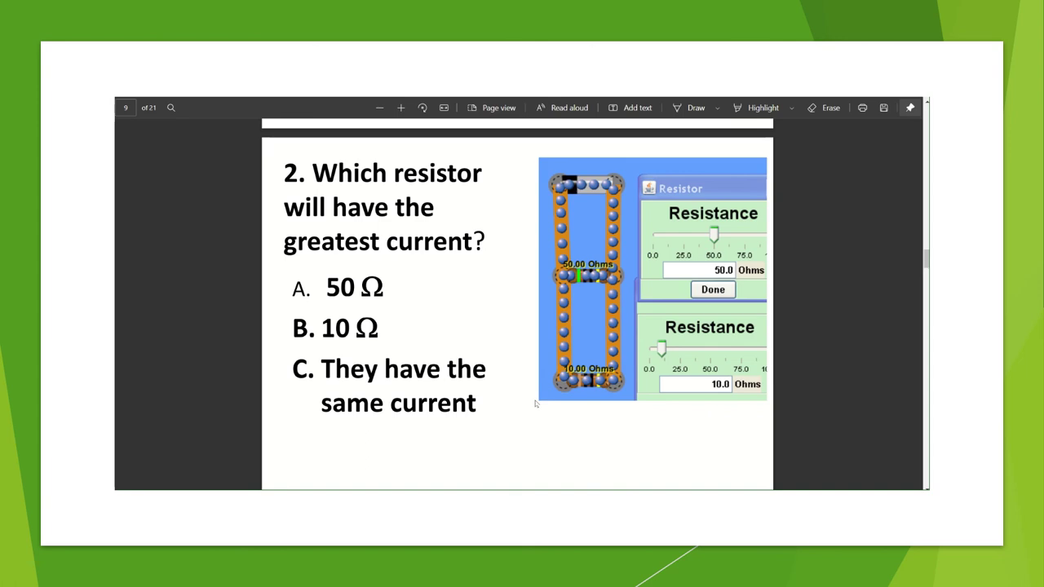
scroll(535, 402, "down", 5)
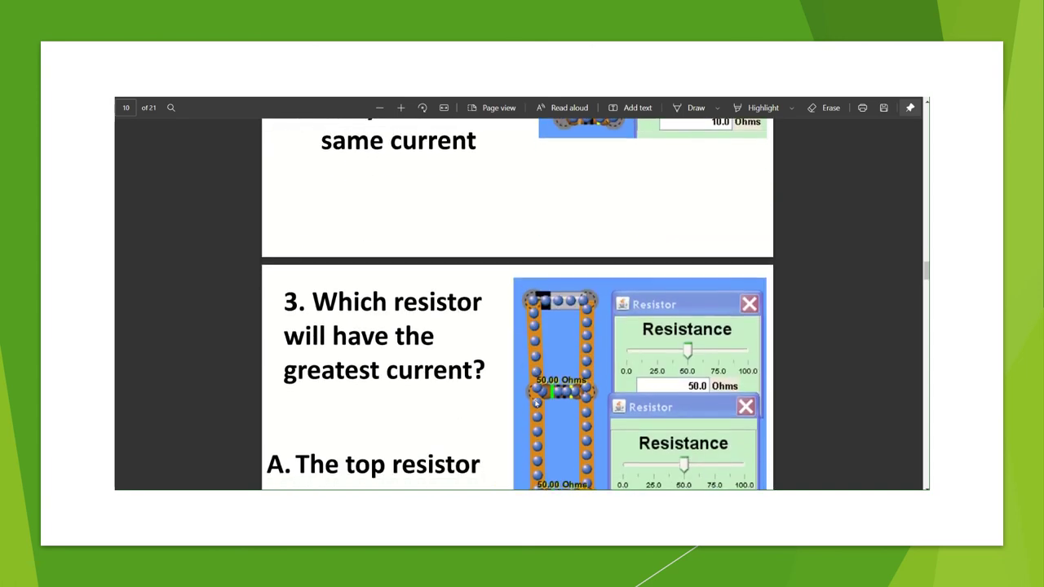
scroll(536, 403, "down", 5)
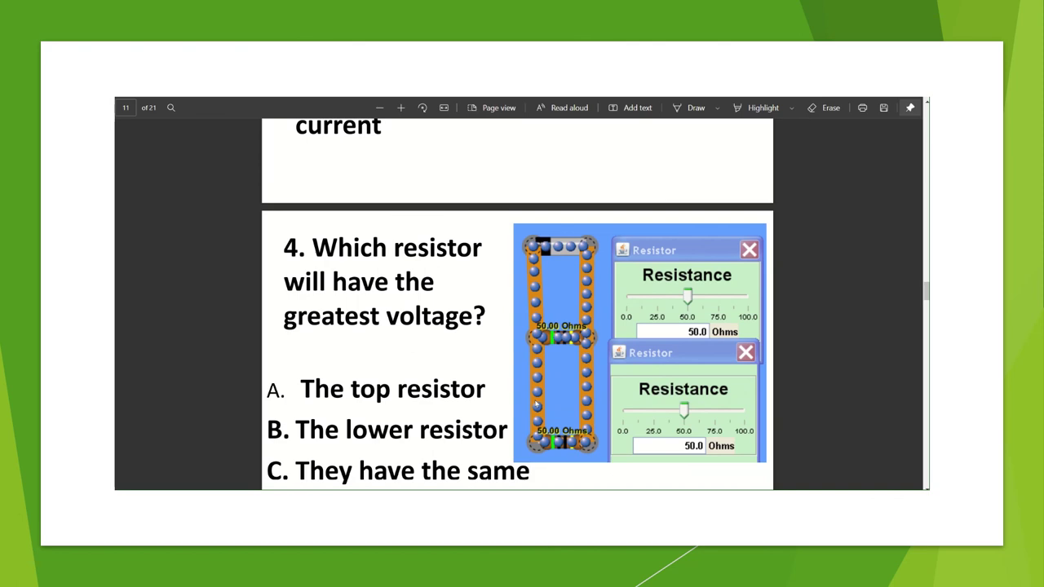
scroll(536, 404, "down", 3)
scroll(536, 403, "down", 10)
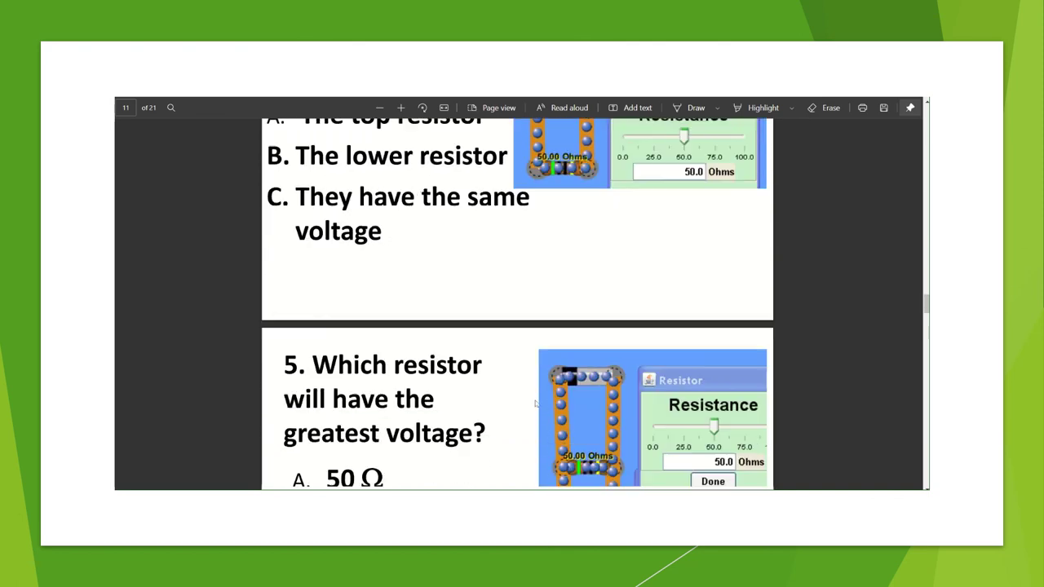
scroll(536, 403, "down", 5)
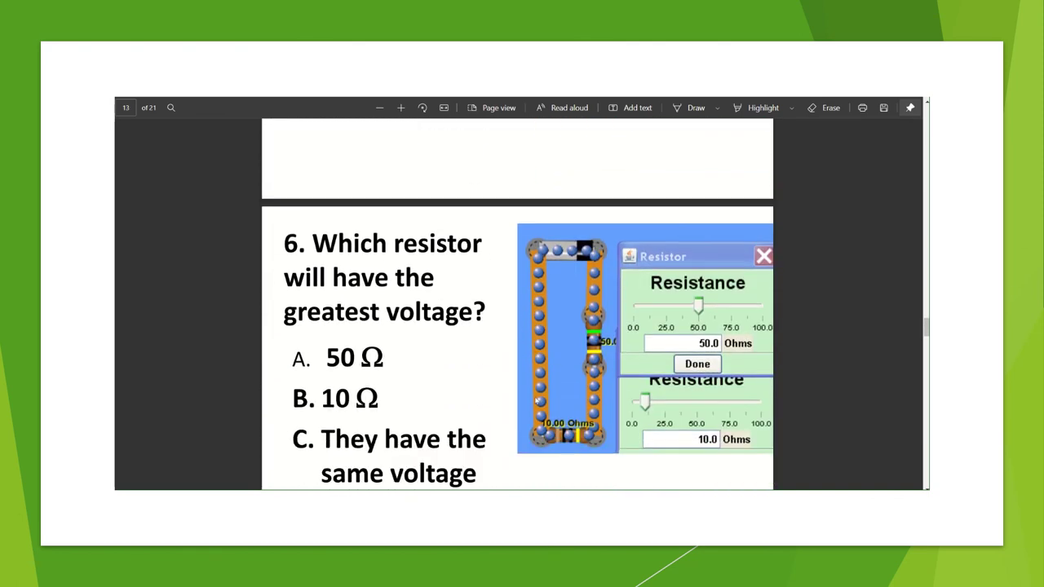
scroll(536, 403, "down", 5)
scroll(535, 400, "down", 5)
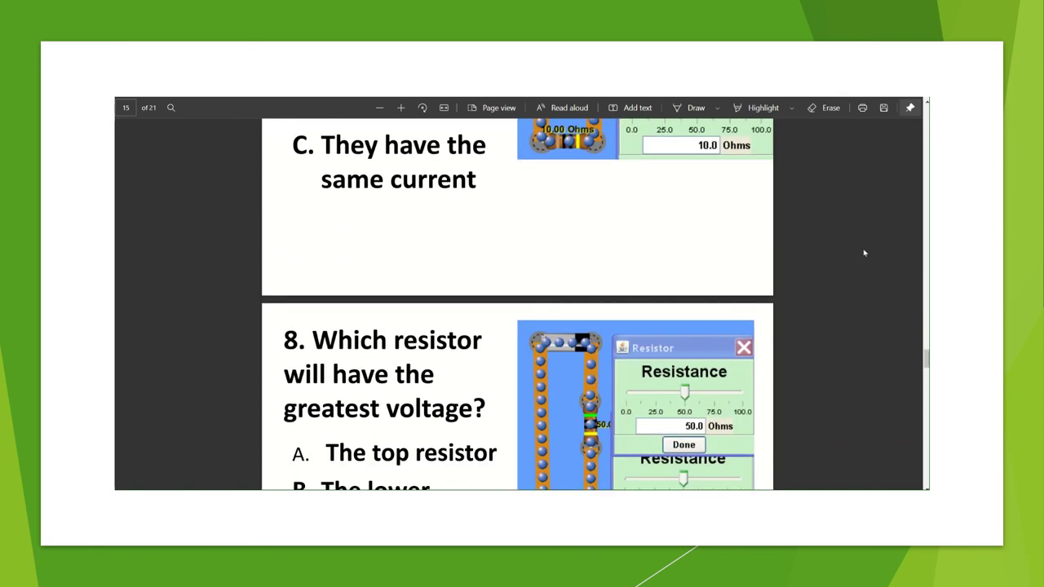
scroll(460, 382, "down", 3)
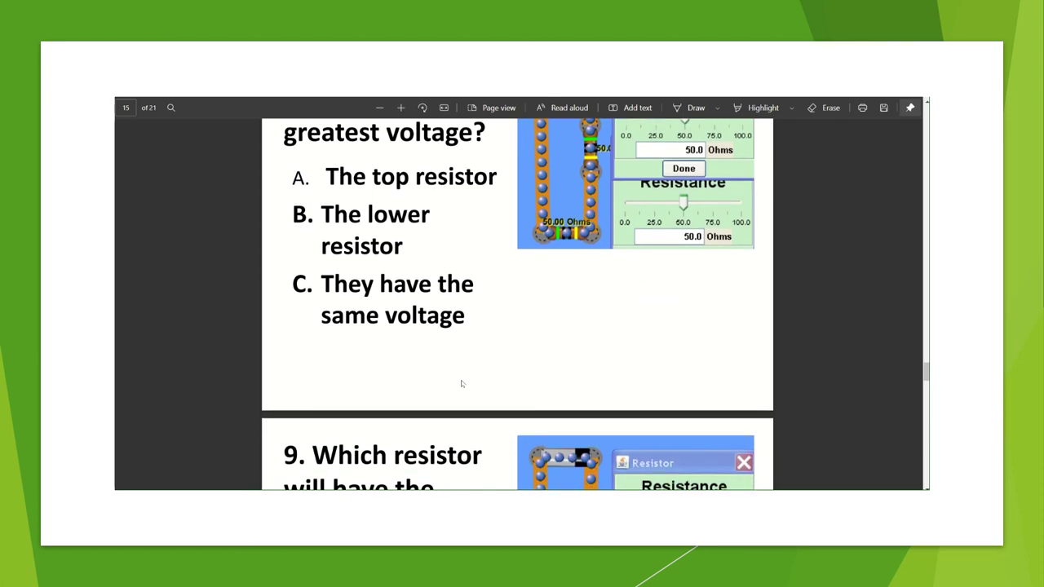
scroll(461, 383, "down", 3)
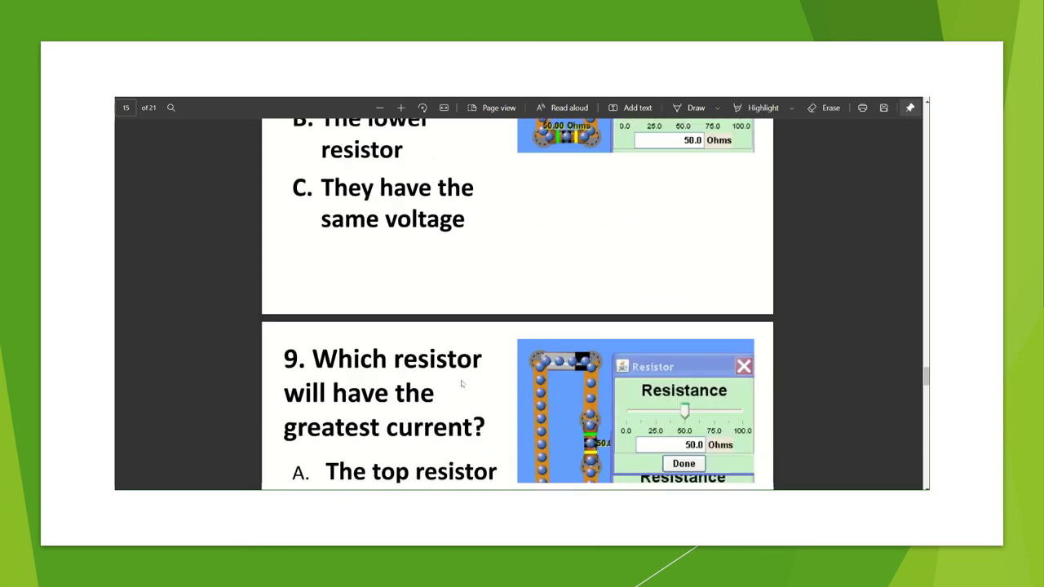
scroll(461, 383, "down", 3)
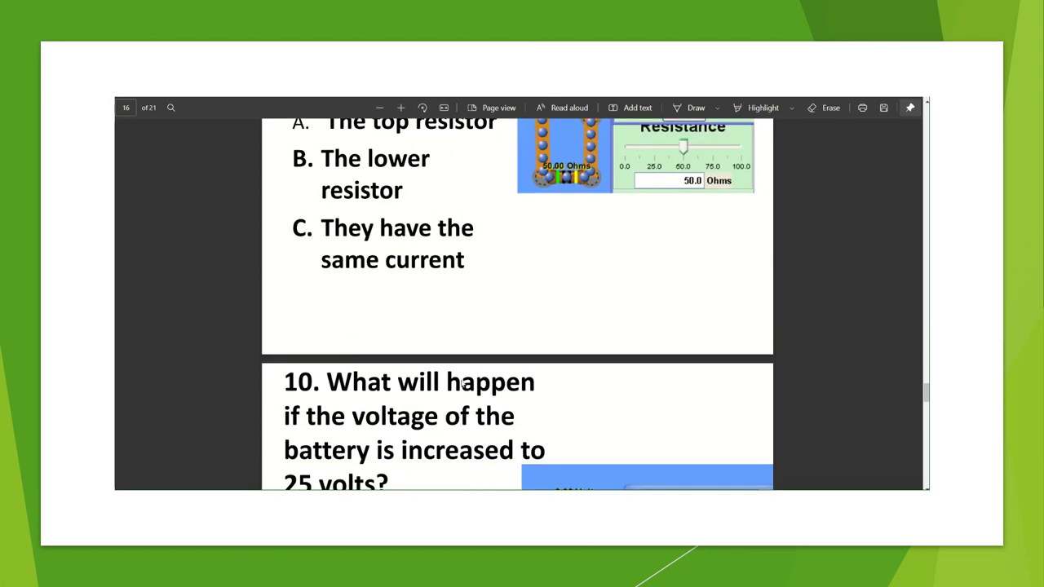